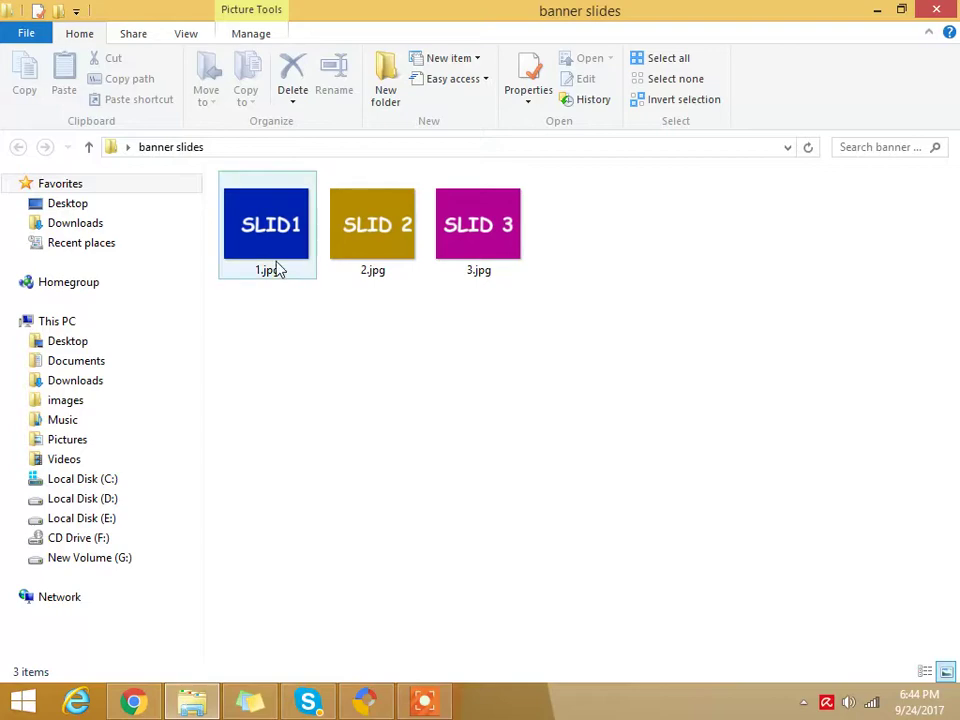
# Step: Switch to Google Web Designer and browse the Banner layouts in the template gallery
pyautogui.click(365, 701)
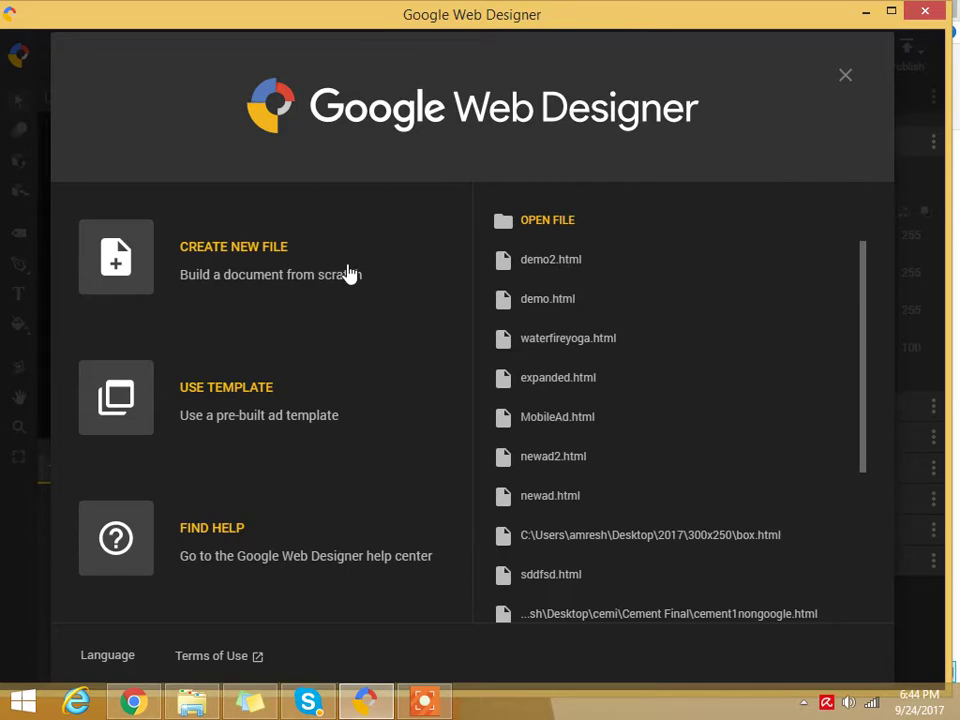
pyautogui.click(192, 701)
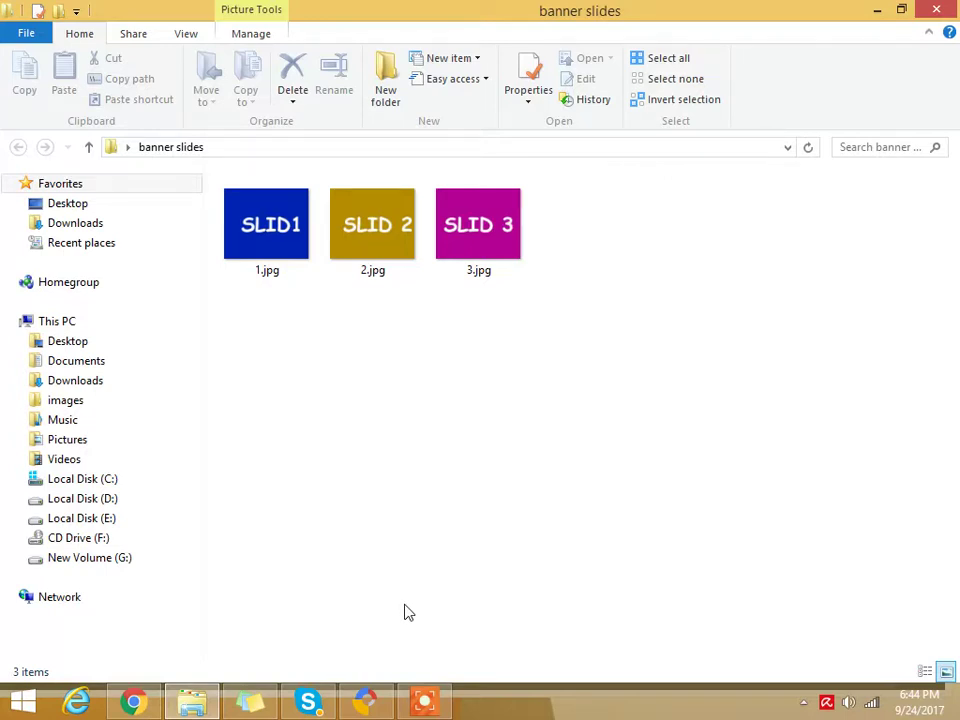
pyautogui.click(366, 701)
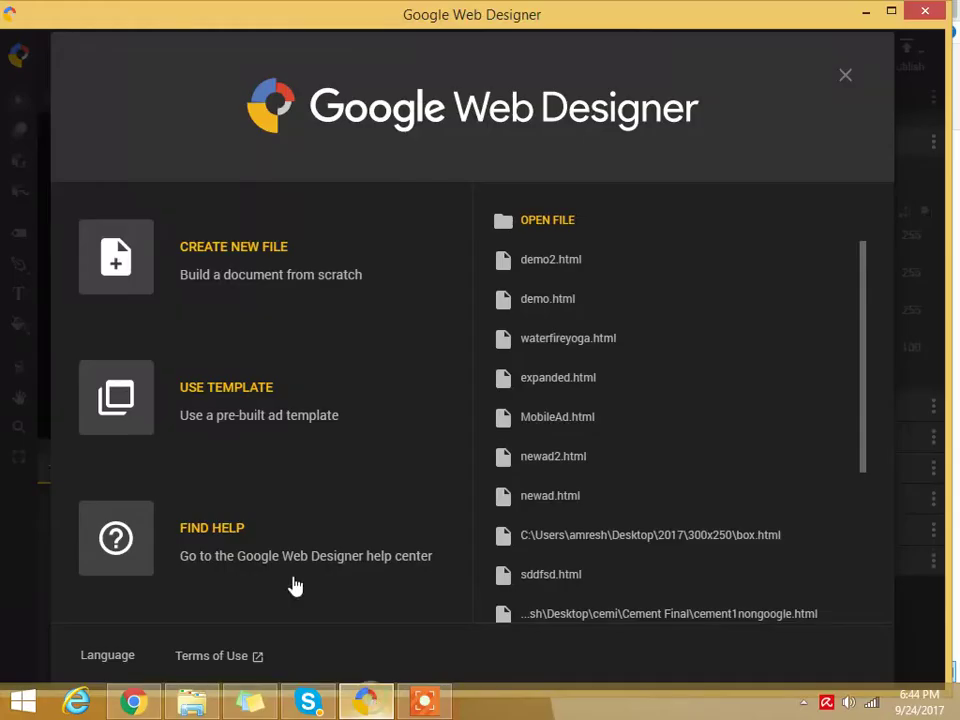
pyautogui.click(208, 399)
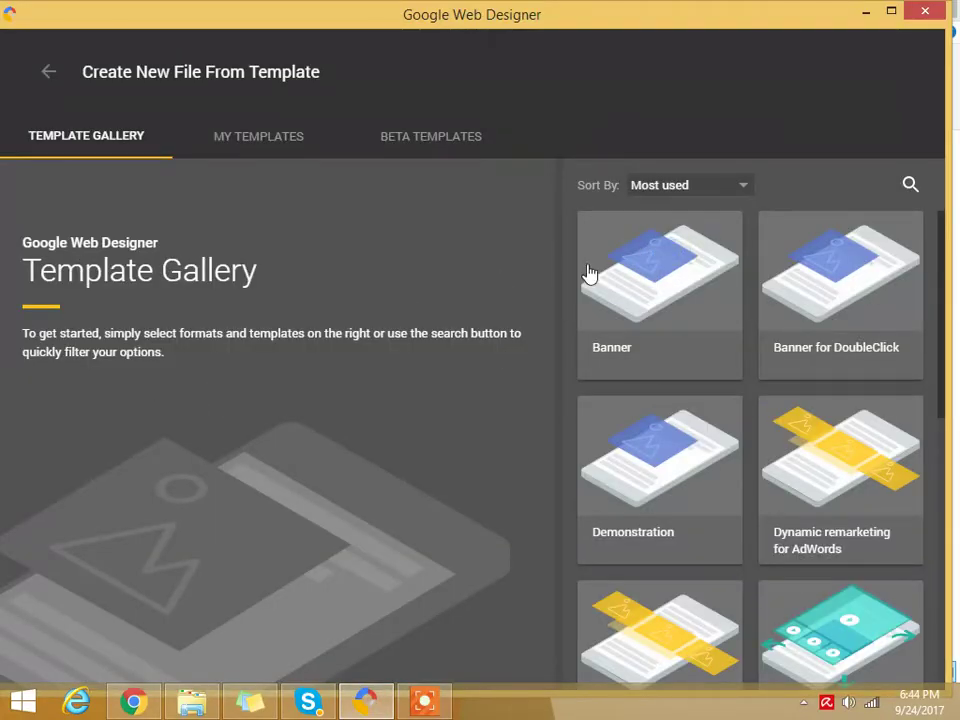
pyautogui.click(656, 268)
pyautogui.scroll(-1, 232, 452)
pyautogui.scroll(-5, 232, 452)
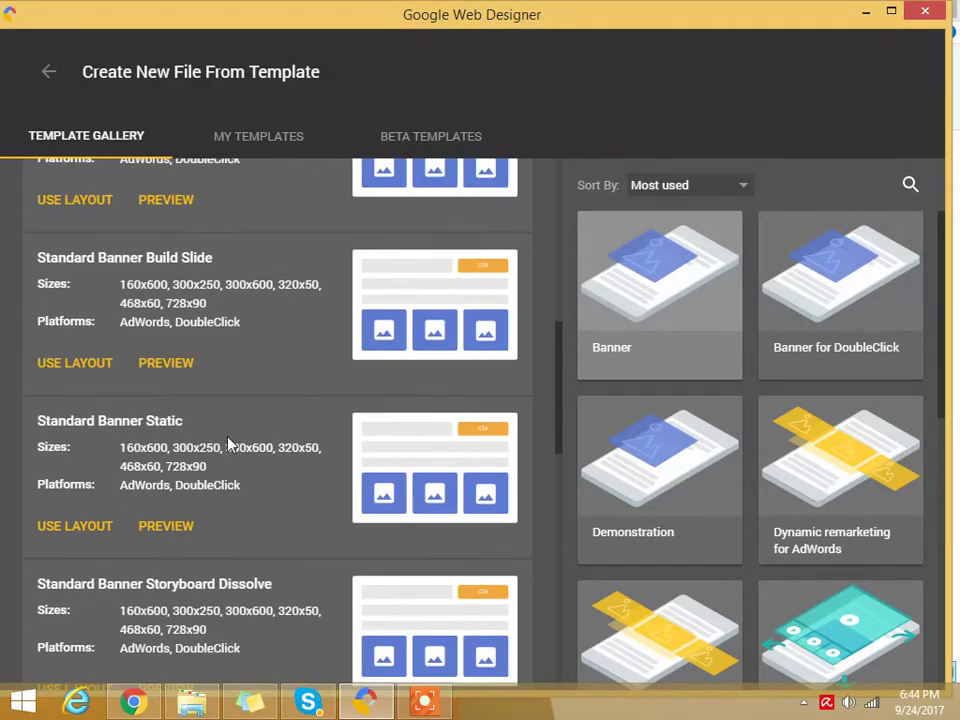
pyautogui.scroll(-3, 189, 431)
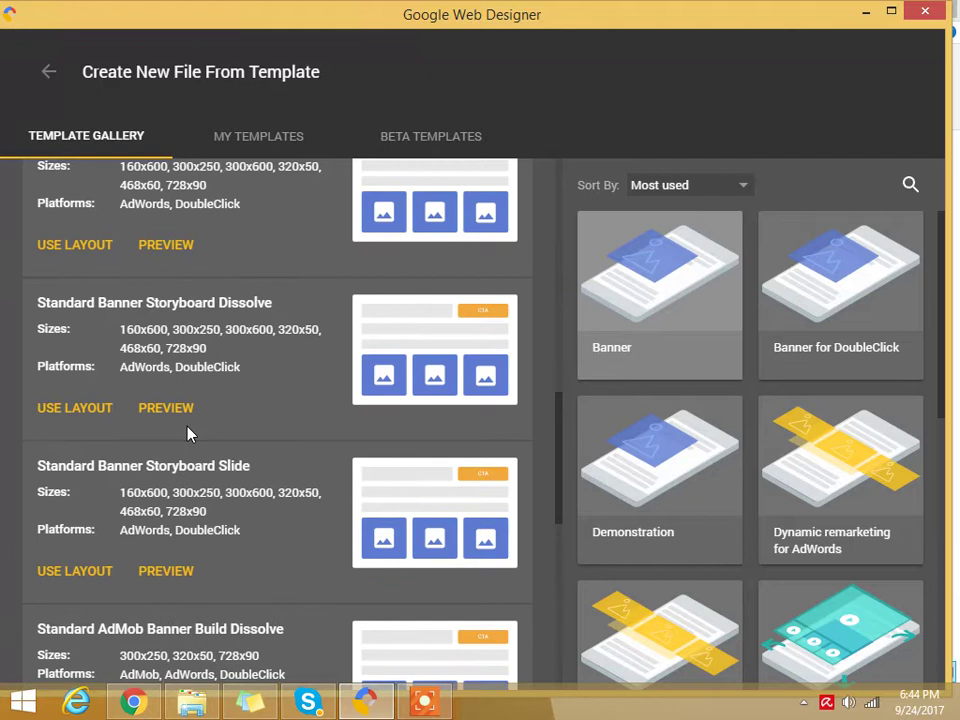
pyautogui.scroll(-3, 189, 431)
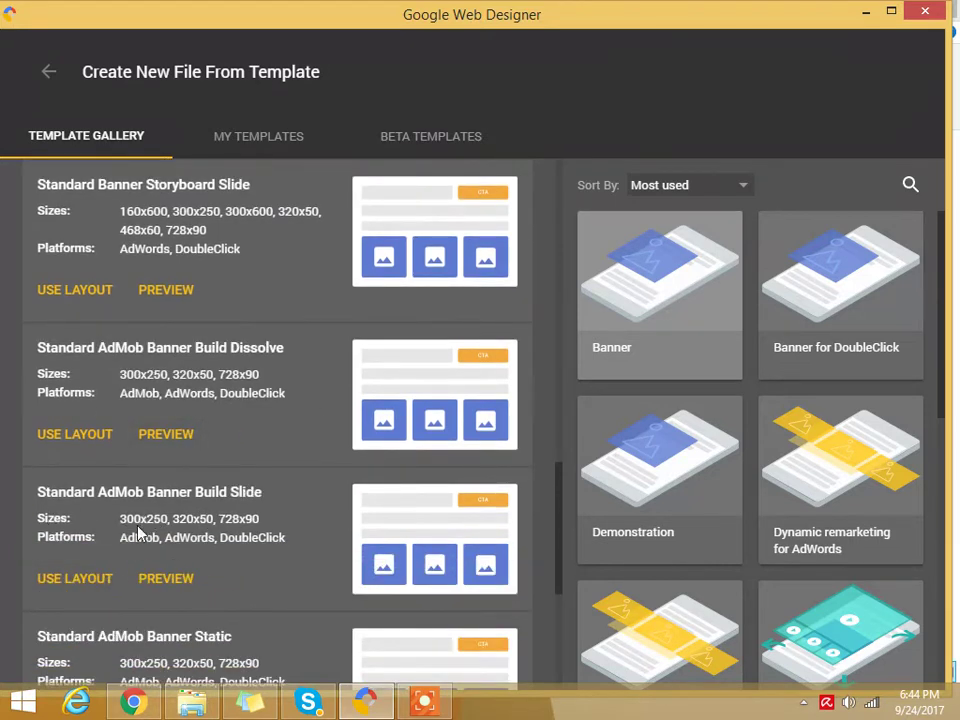
# Step: Create a 300x250 file named demo3 on the Desktop from the Standard AdMob Banner Build Slide layout
pyautogui.click(80, 580)
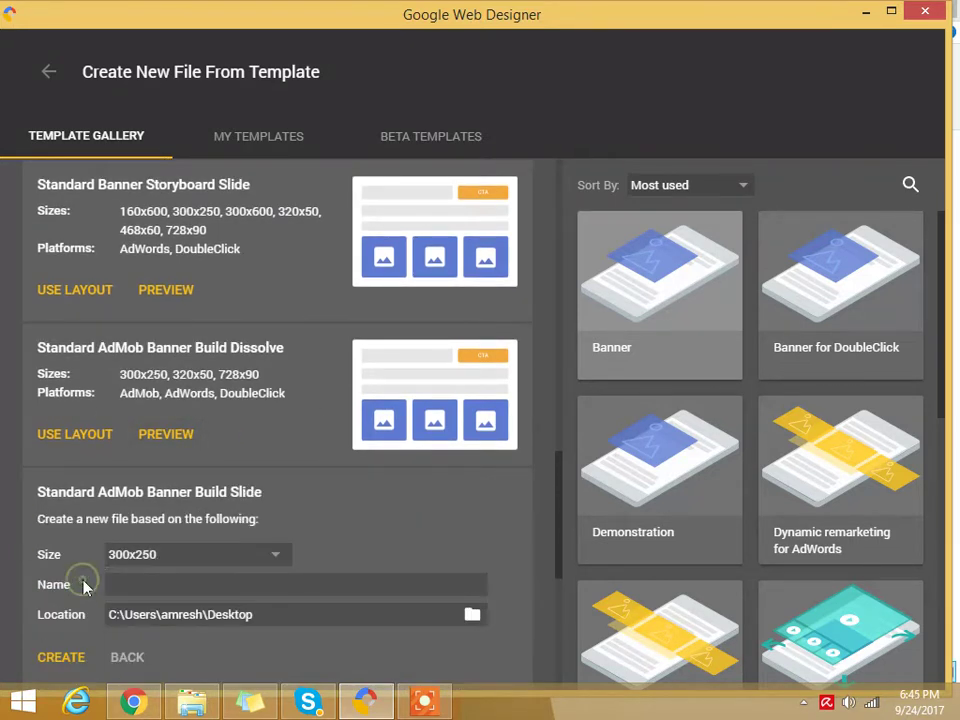
pyautogui.click(144, 585)
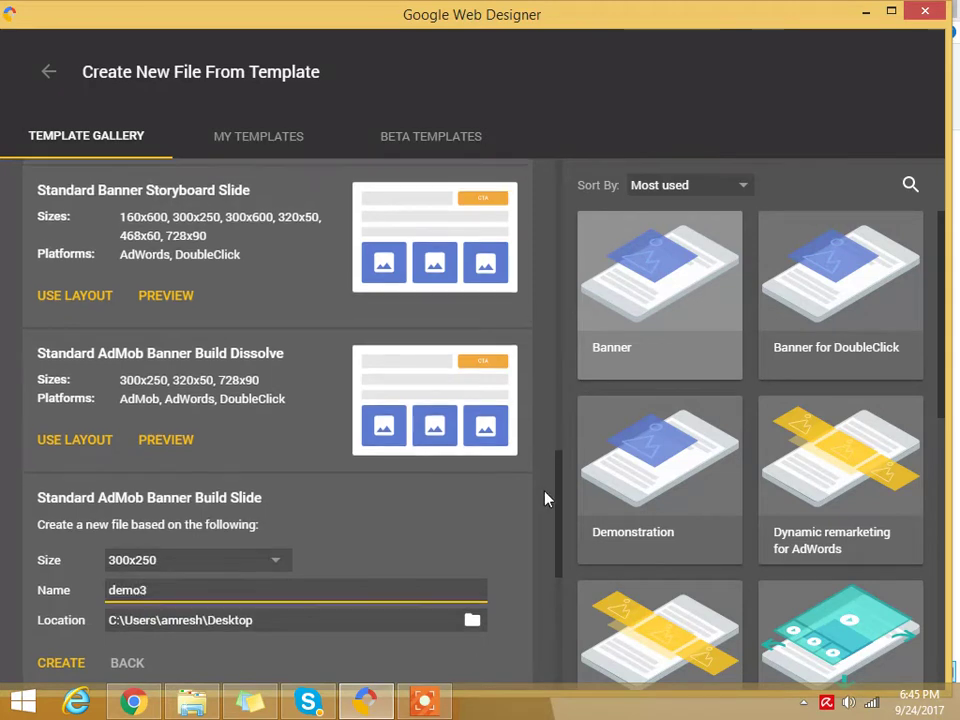
pyautogui.scroll(-1, 546, 499)
pyautogui.click(52, 563)
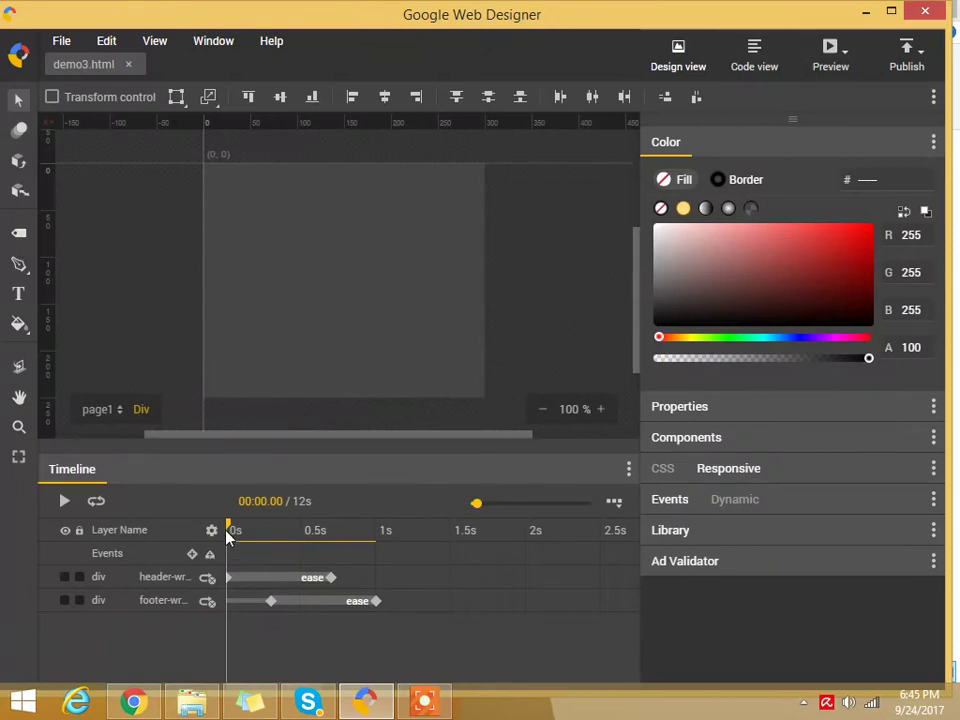
# Step: Scrub through the page1 timeline to 2.5 s to examine the header and footer animation
pyautogui.moveTo(231, 530); pyautogui.dragTo(379, 533)
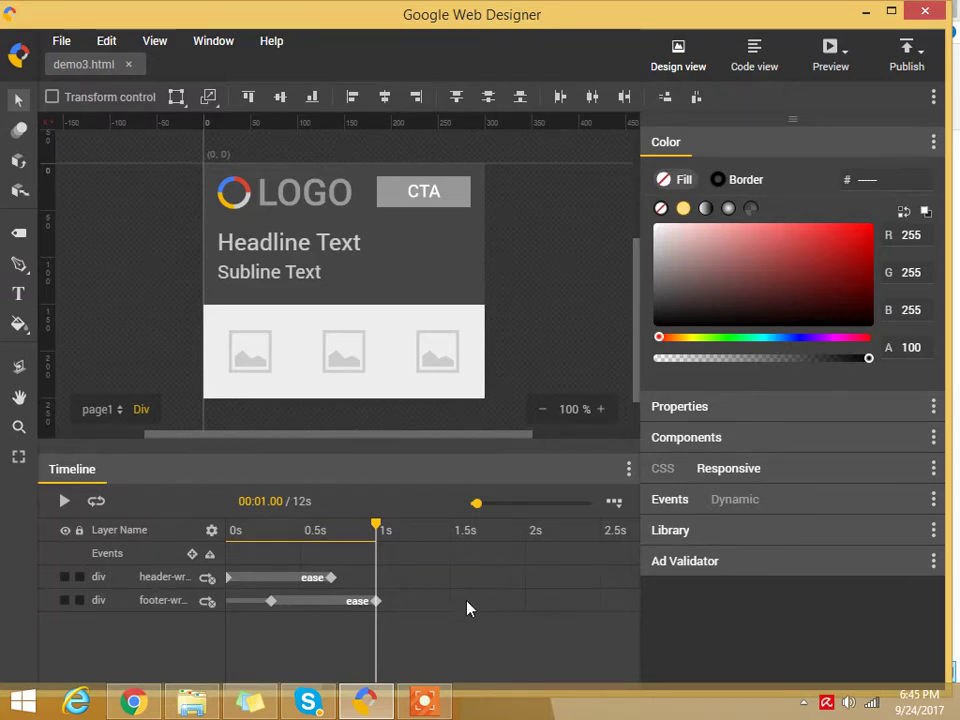
pyautogui.click(437, 611)
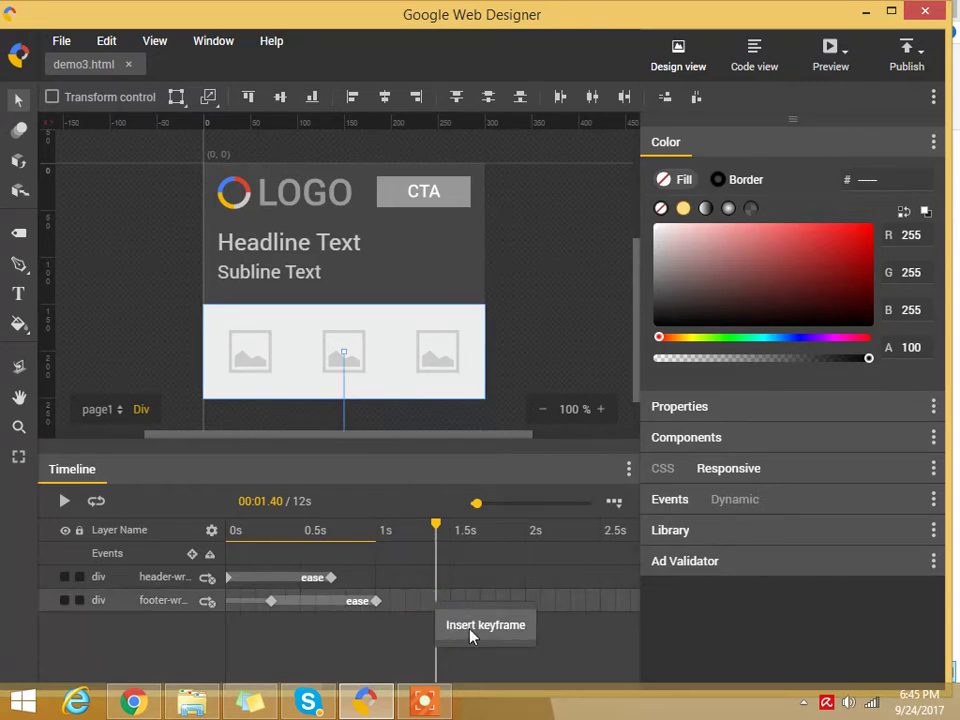
pyautogui.click(373, 631)
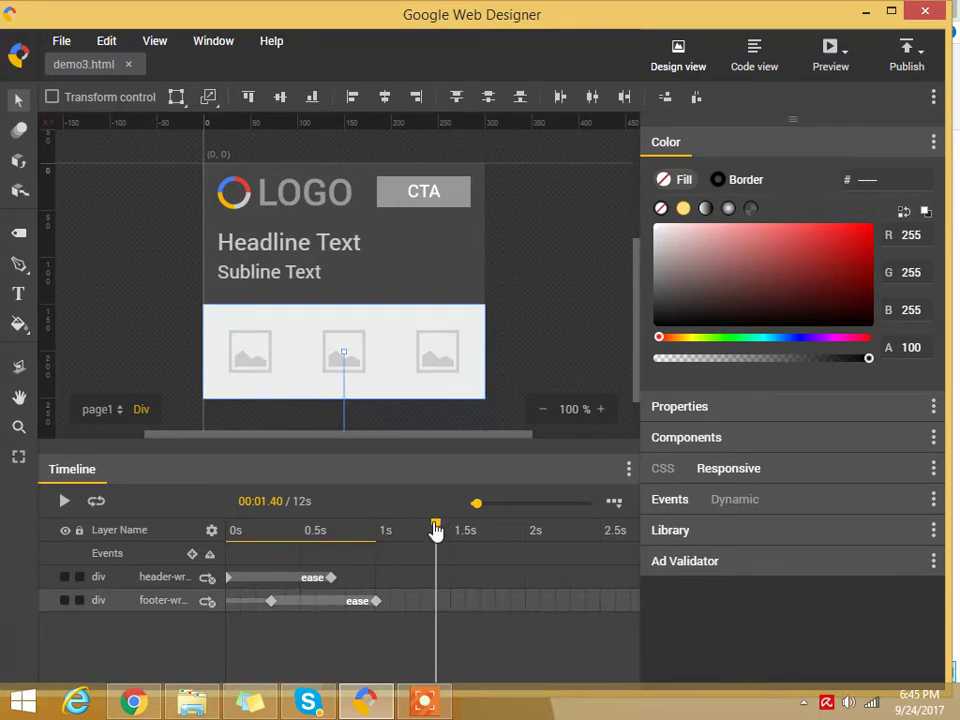
pyautogui.moveTo(474, 537); pyautogui.dragTo(494, 558)
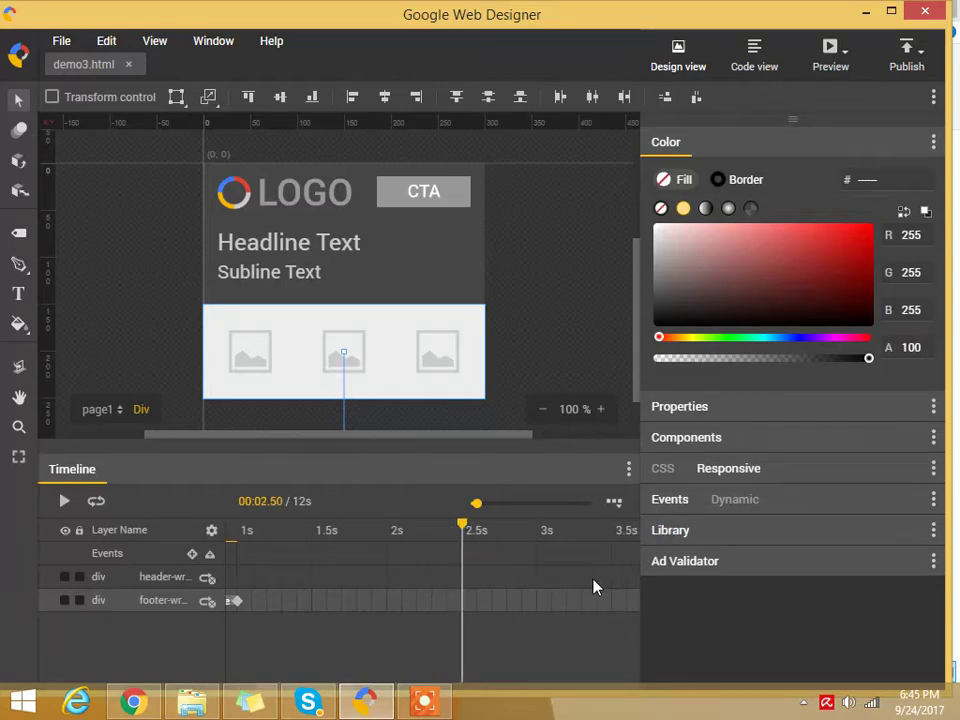
# Step: Add a new blank page after page1 and rename it page2
pyautogui.click(121, 410)
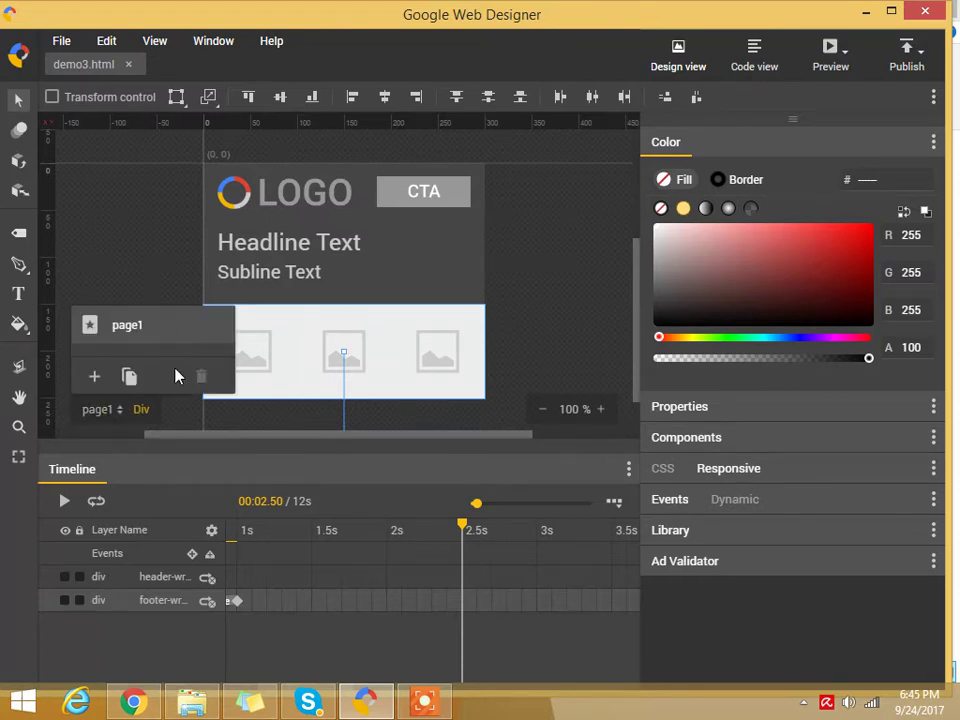
pyautogui.click(120, 410)
pyautogui.click(122, 412)
pyautogui.click(95, 378)
pyautogui.doubleClick(147, 330)
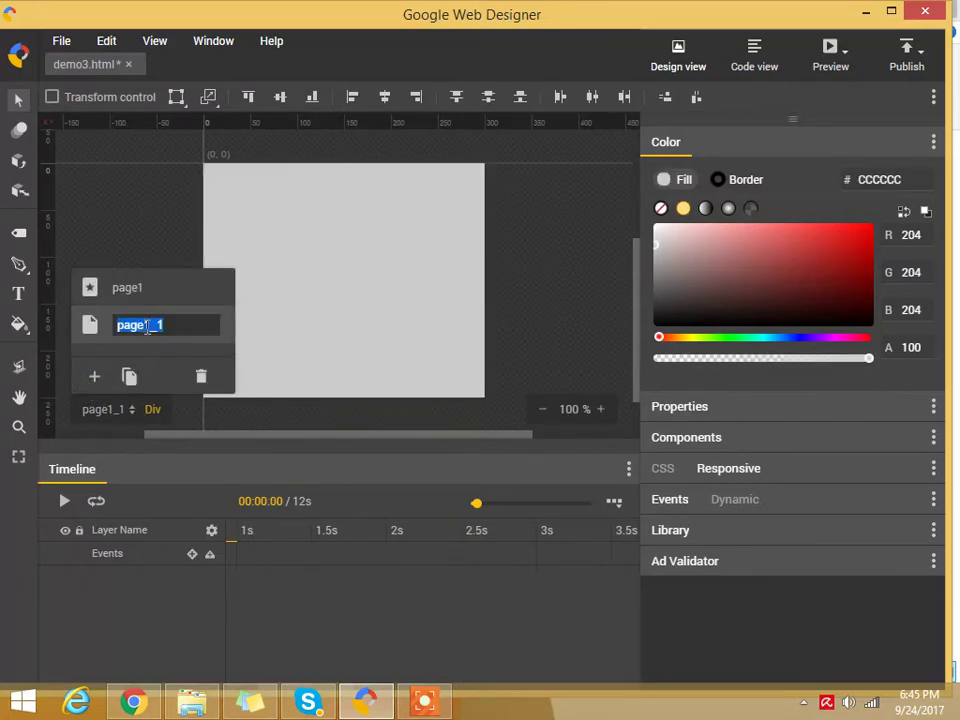
pyautogui.write('pag')
pyautogui.click(343, 236)
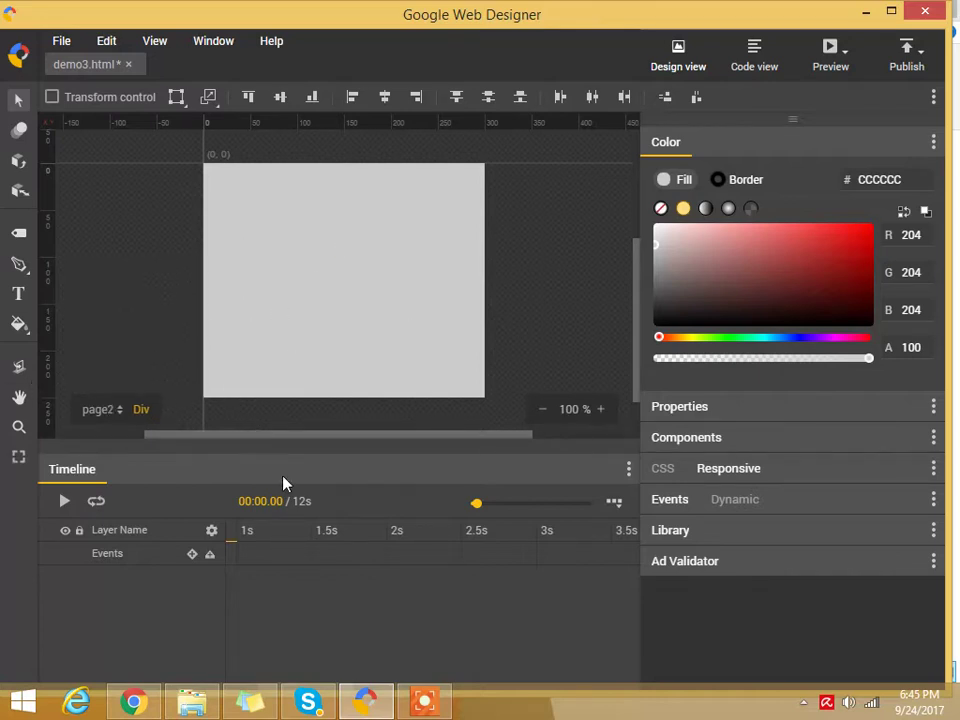
# Step: At 1 s on the timeline, draw a div covering all of page2 and fill it with dark red #861515
pyautogui.click(237, 555)
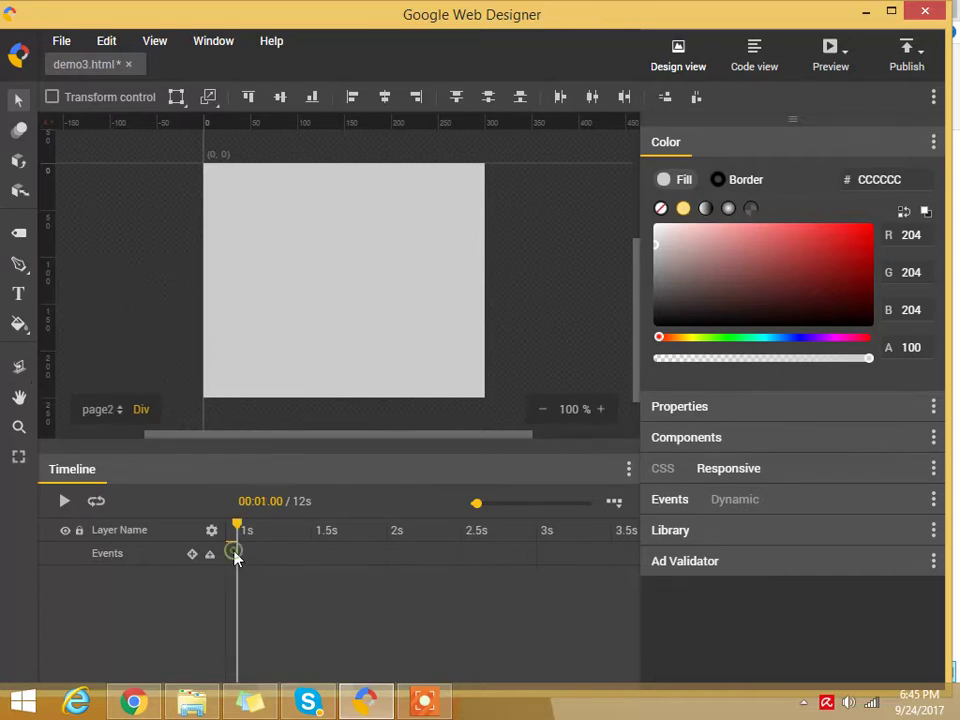
pyautogui.click(18, 232)
pyautogui.moveTo(192, 160); pyautogui.dragTo(511, 409)
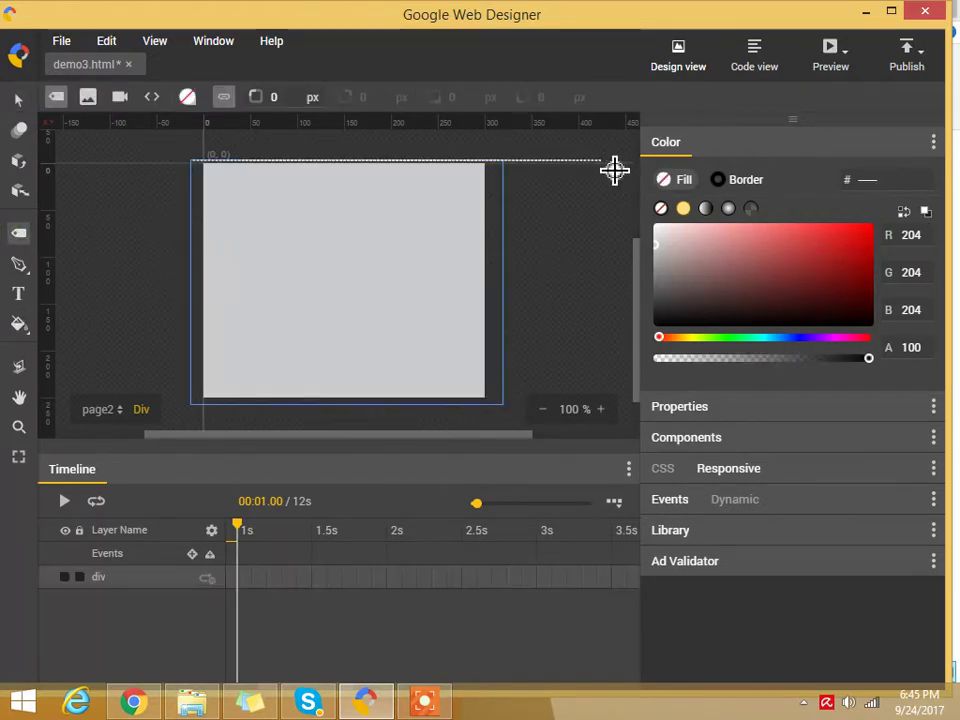
pyautogui.click(839, 272)
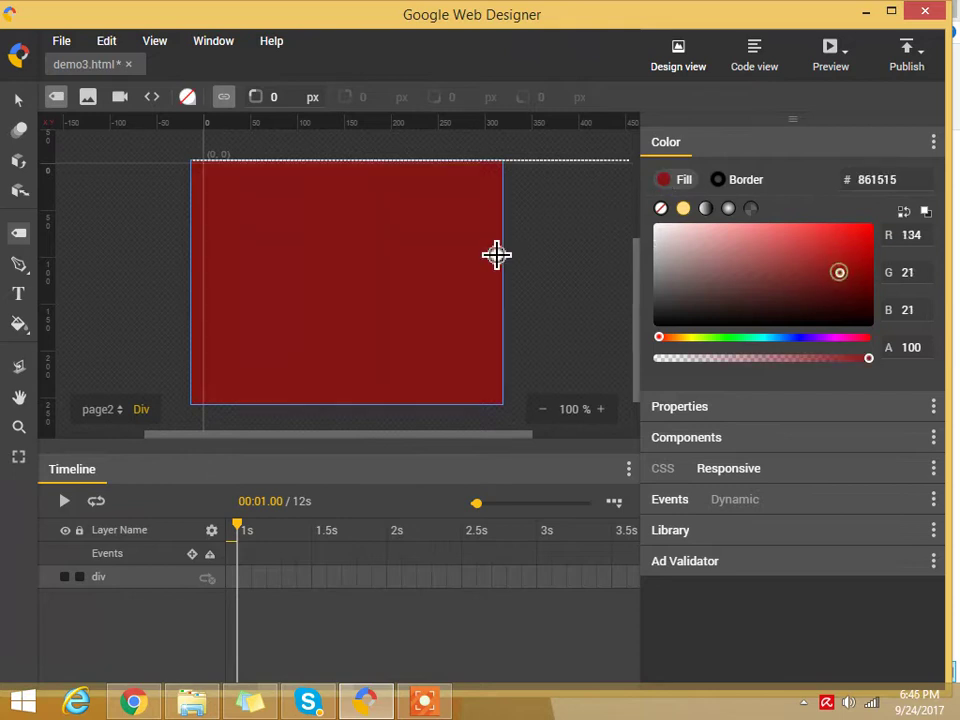
# Step: Add the text "slide2" near the middle of the red div
pyautogui.click(18, 292)
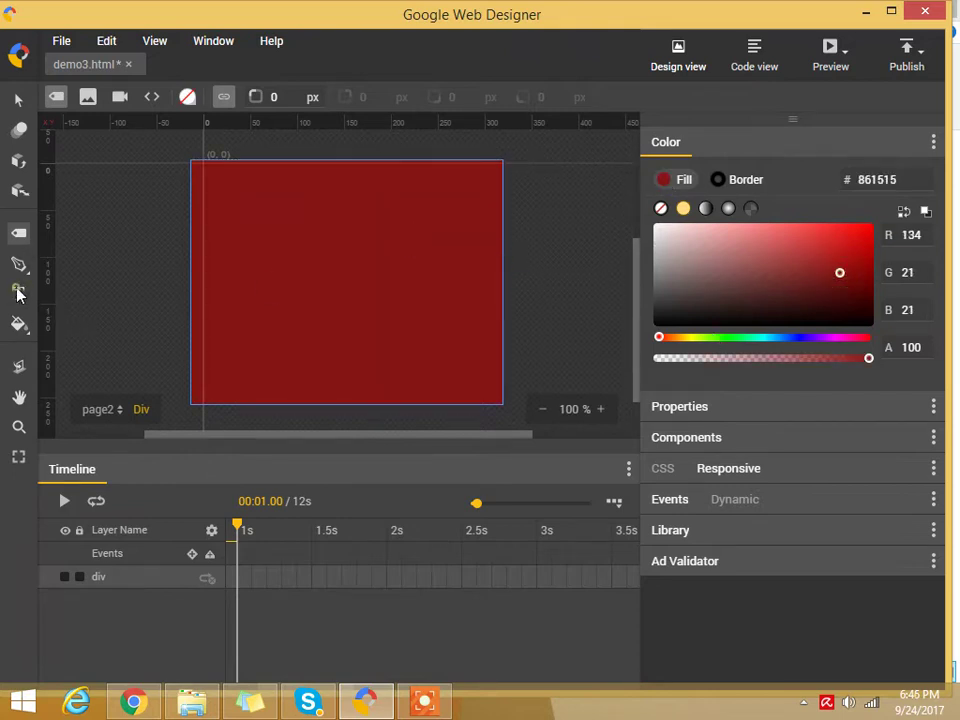
pyautogui.click(334, 286)
pyautogui.write('Hello')
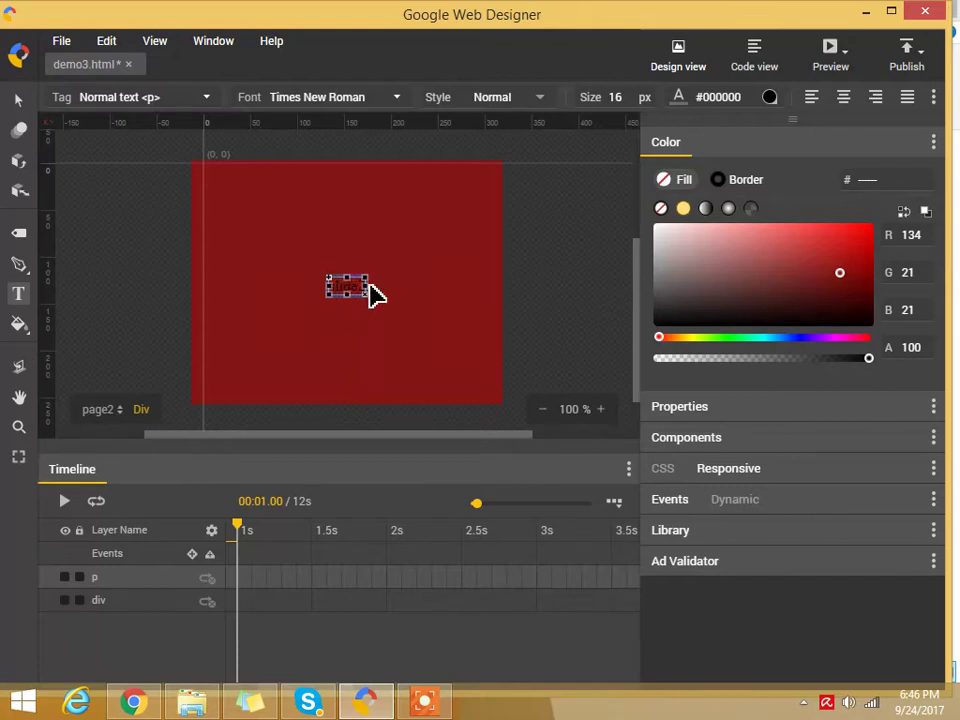
pyautogui.doubleClick(613, 97)
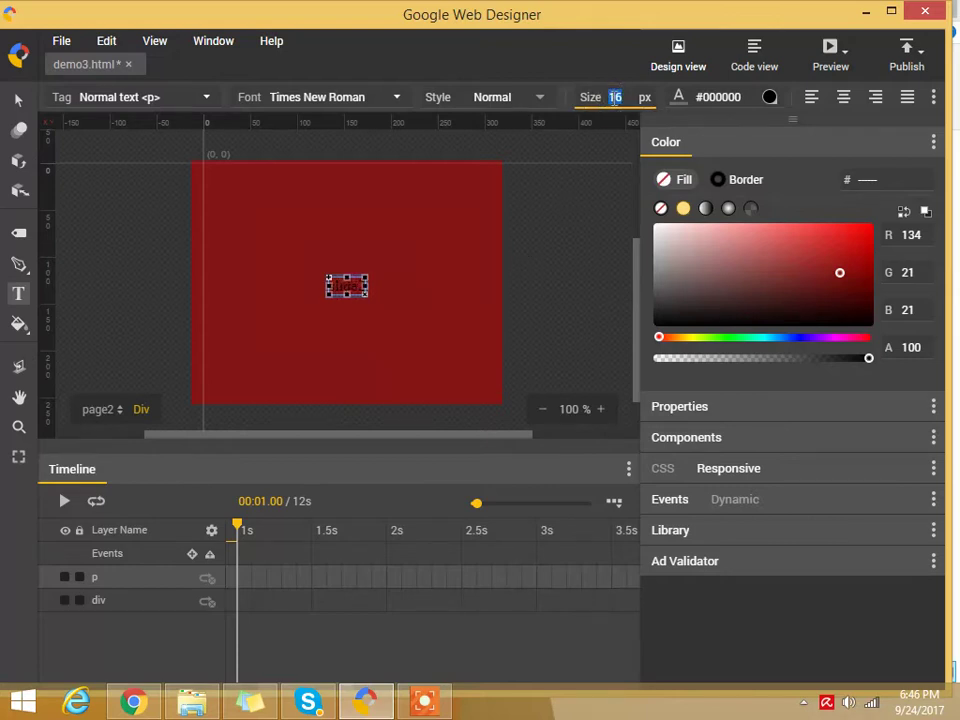
pyautogui.click(19, 100)
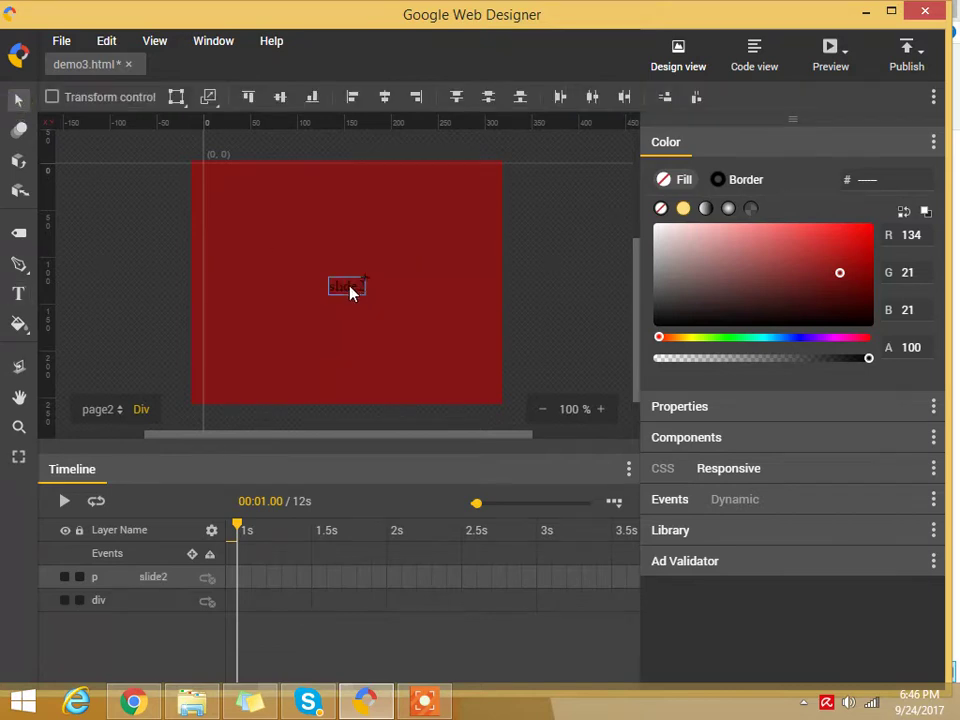
# Step: Try to reopen the small slide2 text for editing
pyautogui.doubleClick(348, 290)
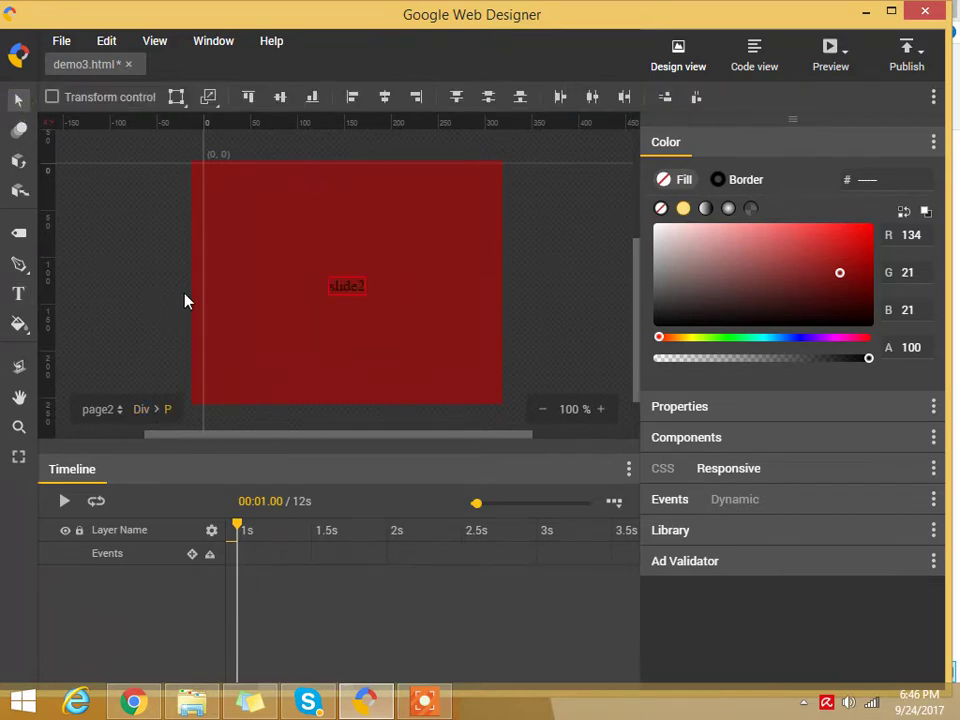
pyautogui.click(18, 293)
pyautogui.click(348, 290)
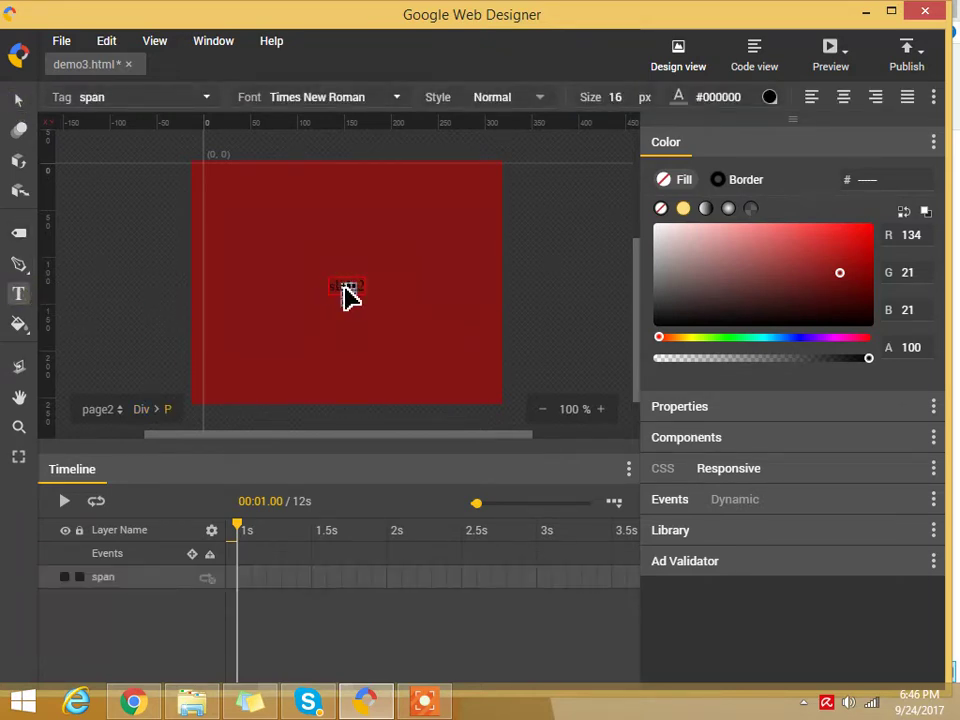
pyautogui.press('Escape')
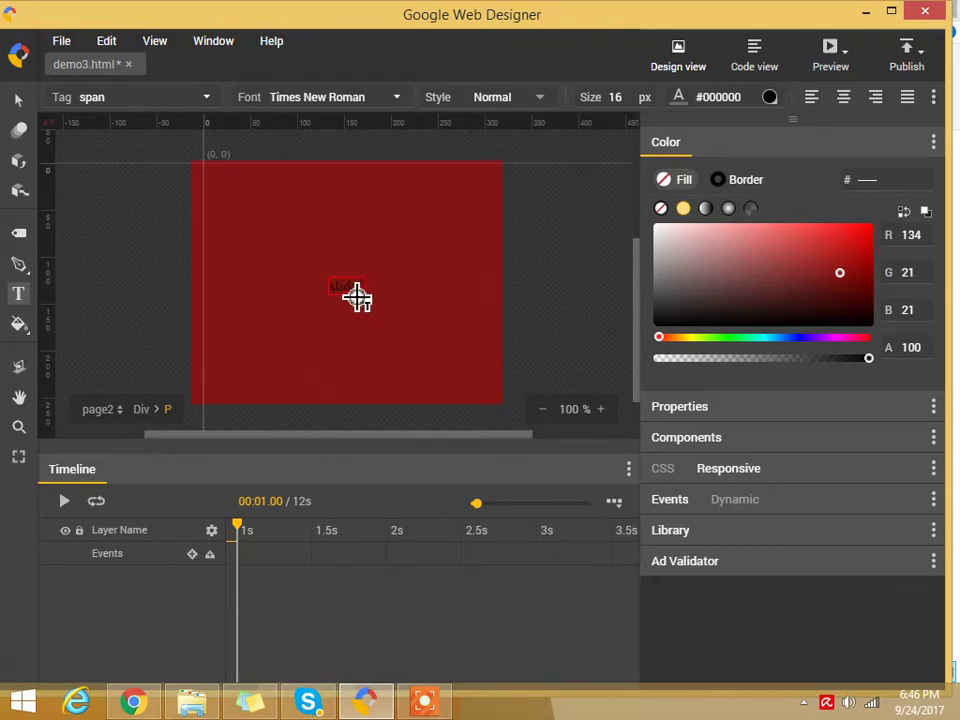
pyautogui.click(20, 97)
pyautogui.click(348, 290)
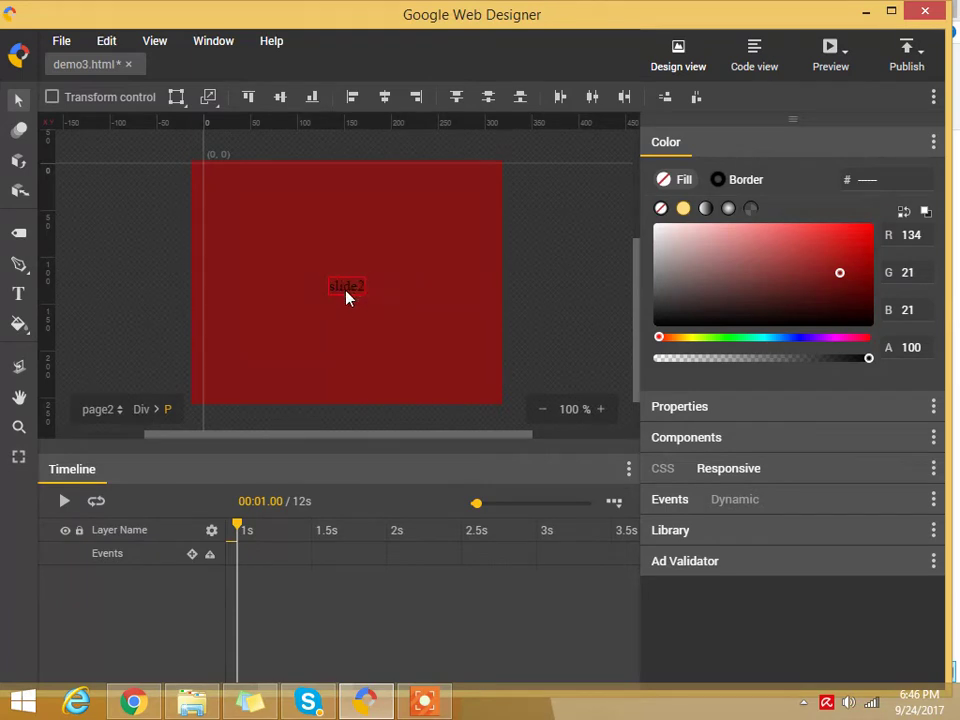
pyautogui.click(20, 291)
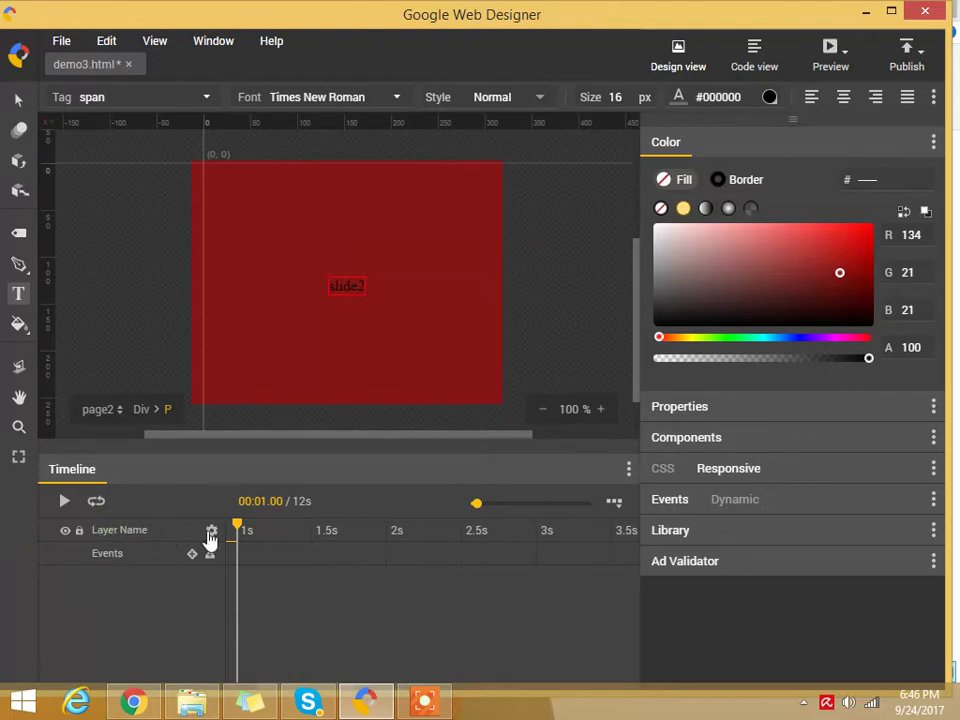
pyautogui.click(104, 533)
pyautogui.click(341, 291)
# Step: Draw a larger text box around the small slide2 text, with an empty content and a font size of 32 px
pyautogui.moveTo(388, 285); pyautogui.dragTo(466, 200)
pyautogui.click(374, 243)
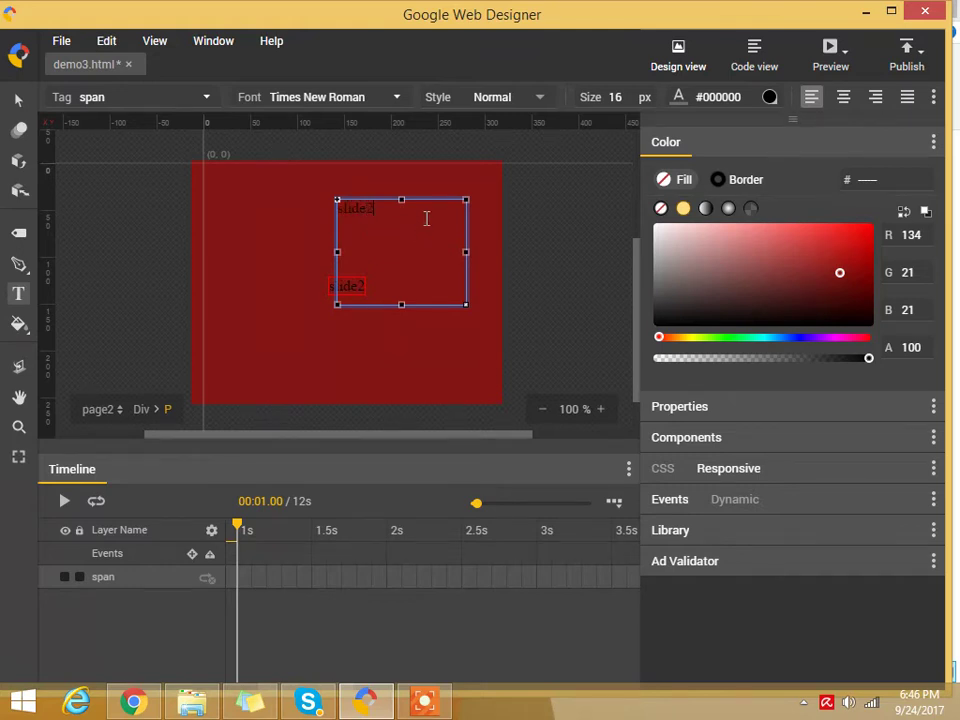
pyautogui.hotkey('ctrl', 'a')
pyautogui.doubleClick(627, 97)
pyautogui.write('0')
pyautogui.doubleClick(622, 97)
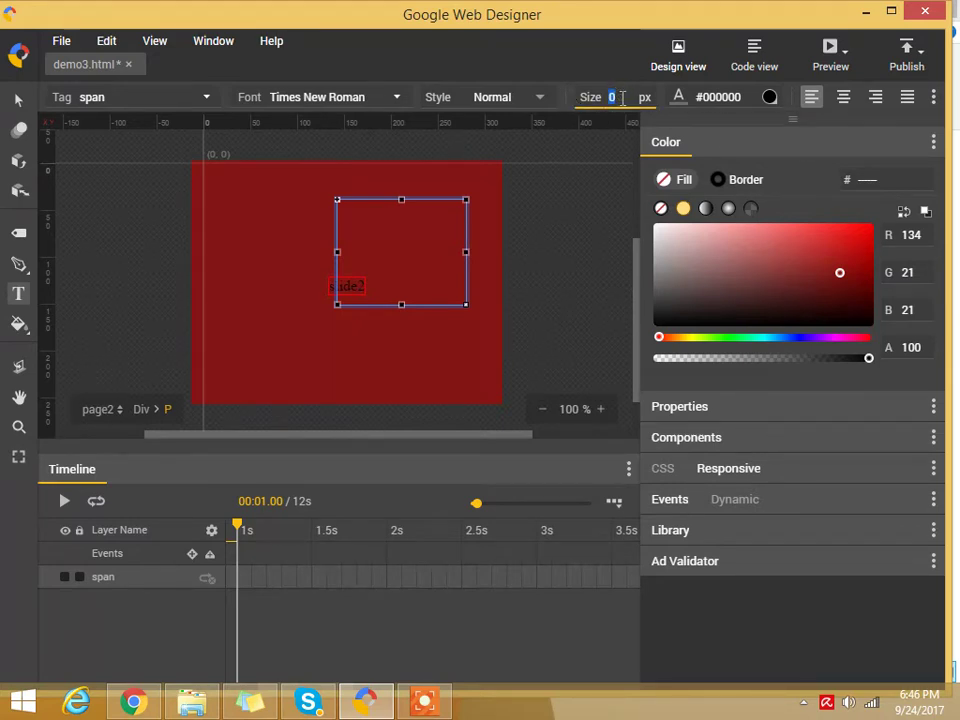
pyautogui.write('32')
pyautogui.press('Return')
pyautogui.moveTo(338, 305); pyautogui.dragTo(252, 357)
pyautogui.click(302, 224)
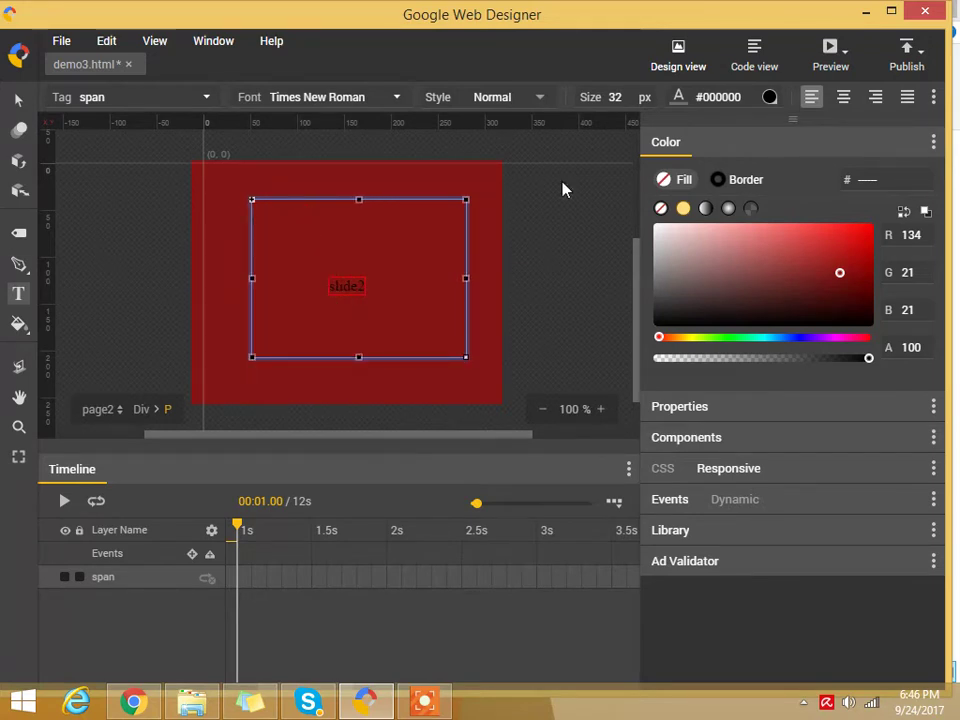
# Step: Set the text colour to off-white #F2EEEE and enter "slide 2" in the larger text box
pyautogui.click(769, 96)
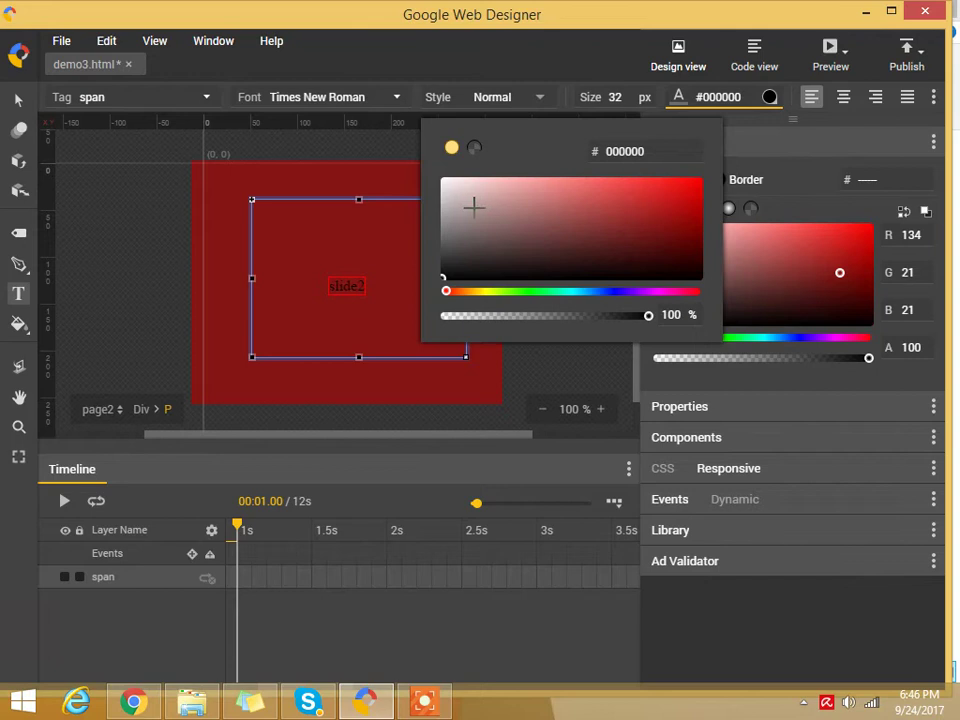
pyautogui.click(444, 185)
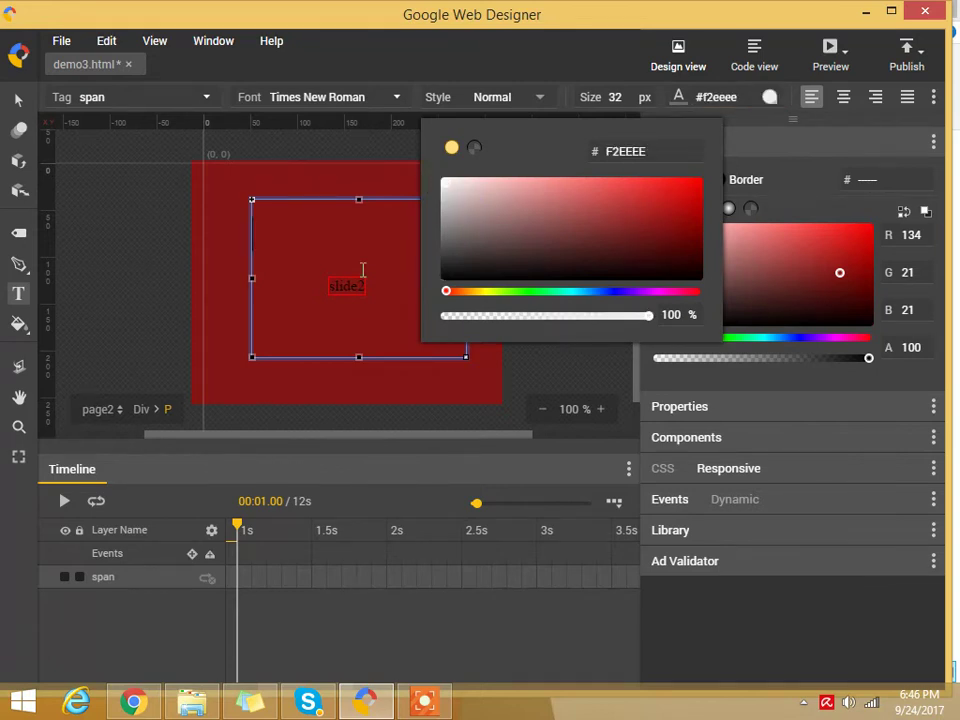
pyautogui.click(344, 239)
pyautogui.write('sli')
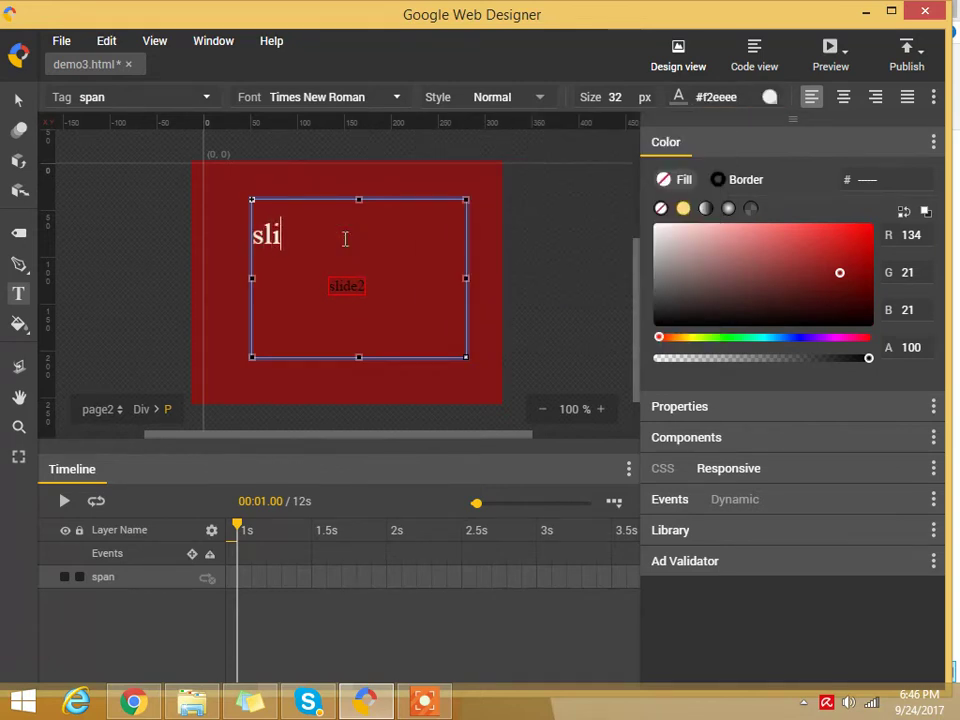
pyautogui.write('de 2')
pyautogui.moveTo(344, 239); pyautogui.dragTo(260, 235)
pyautogui.click(206, 265)
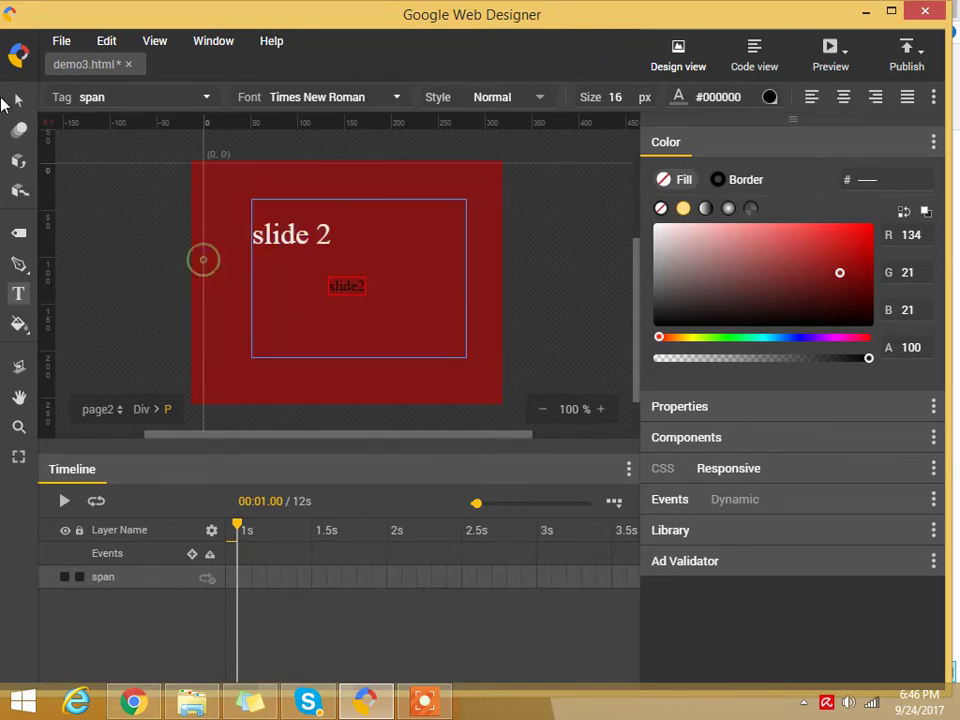
# Step: Move the off-white "slide 2" text to about (102, 48) px, just above the small slide2 text
pyautogui.click(18, 100)
pyautogui.moveTo(275, 234); pyautogui.dragTo(410, 238)
pyautogui.click(337, 290)
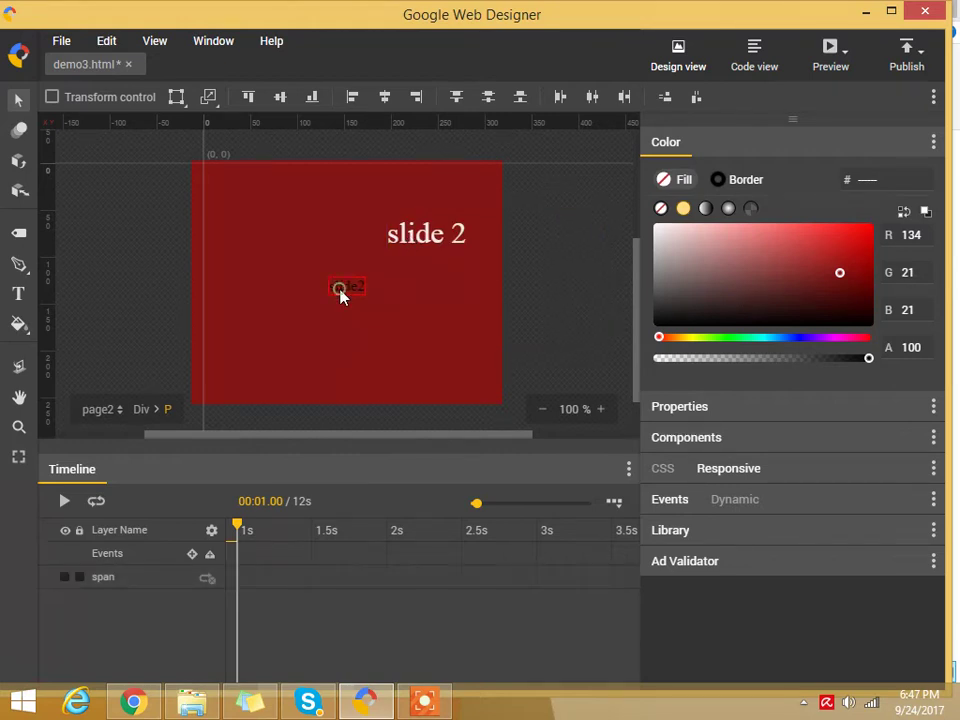
pyautogui.click(118, 578)
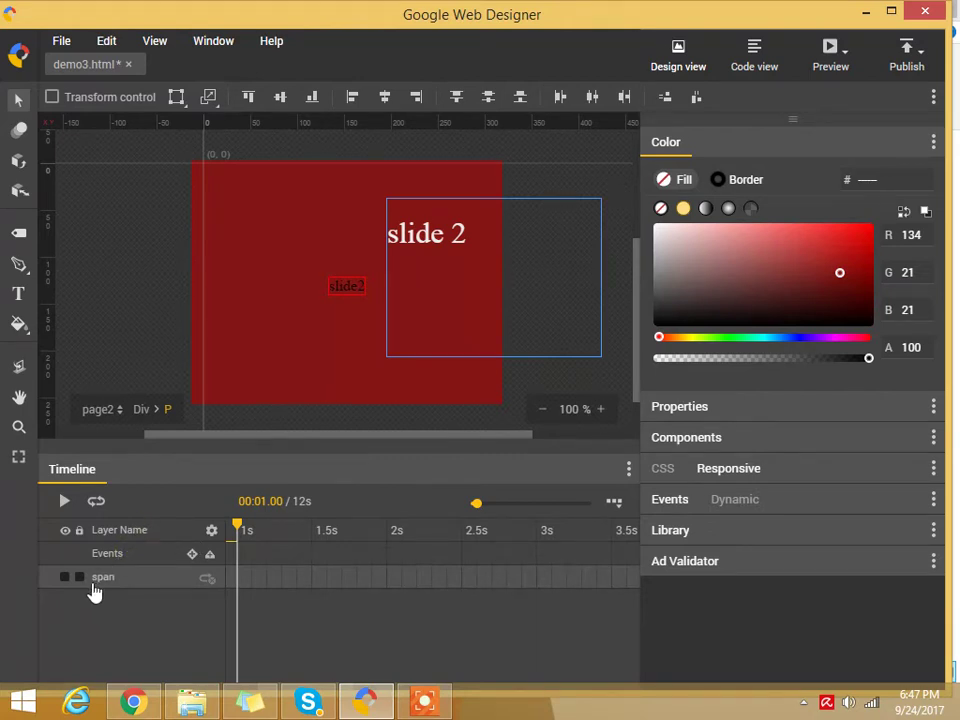
pyautogui.click(338, 289)
pyautogui.moveTo(417, 230); pyautogui.dragTo(336, 242)
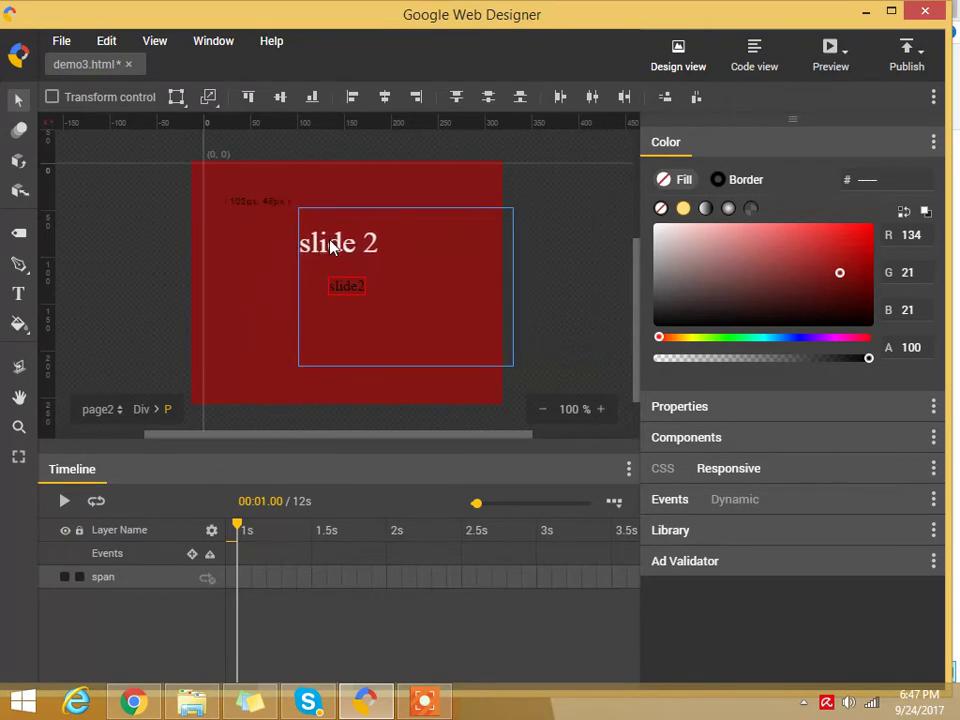
pyautogui.click(558, 236)
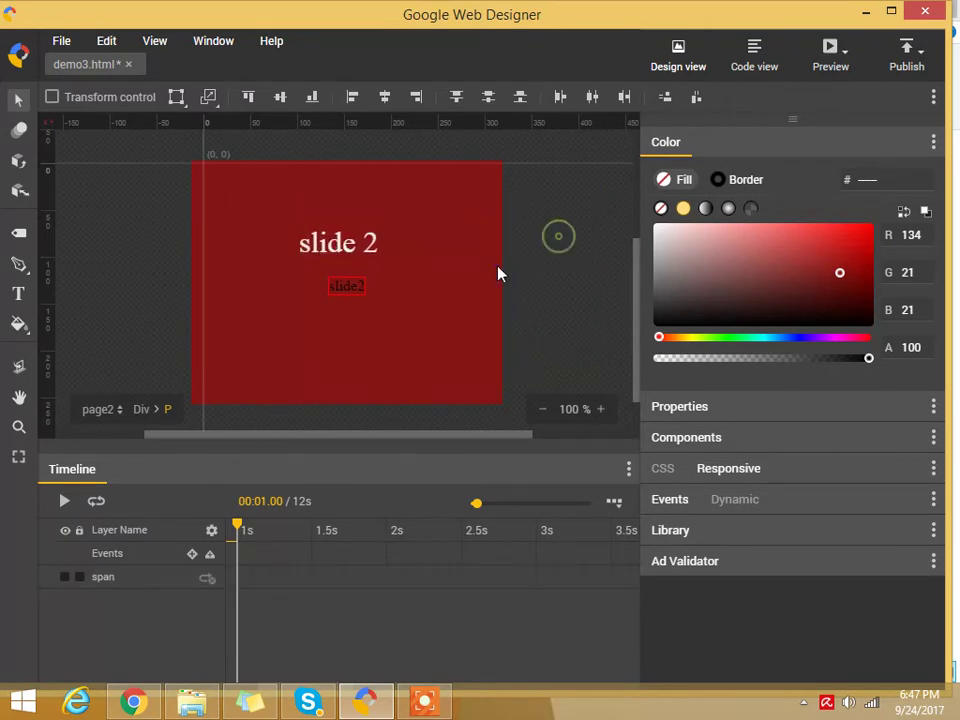
# Step: Add a new page to the banner and name it page3
pyautogui.click(117, 418)
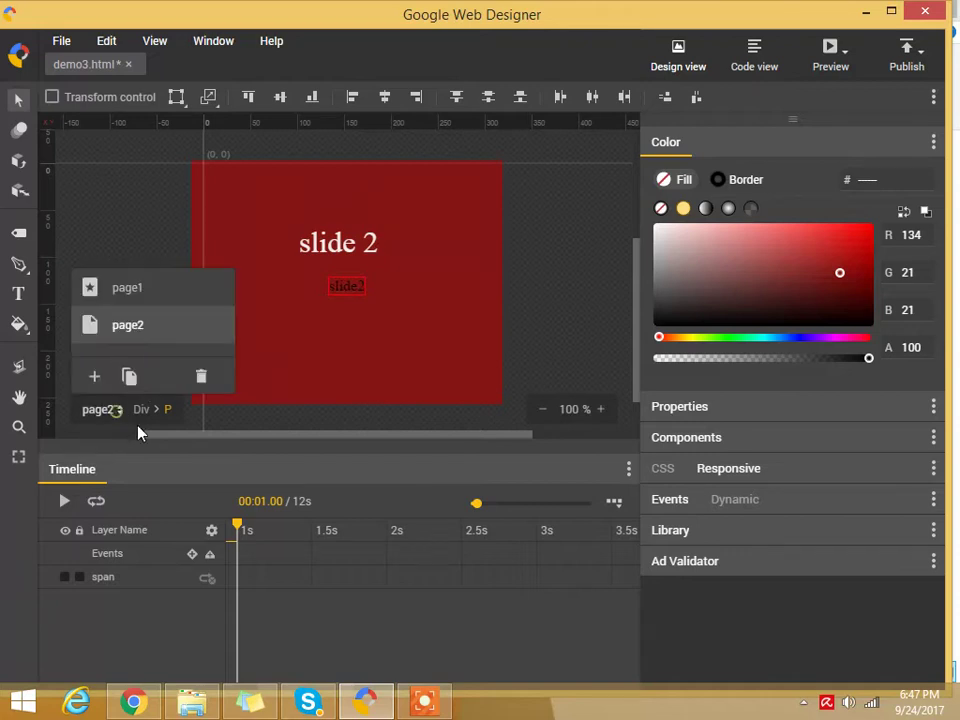
pyautogui.click(93, 377)
pyautogui.doubleClick(127, 326)
pyautogui.write('page3')
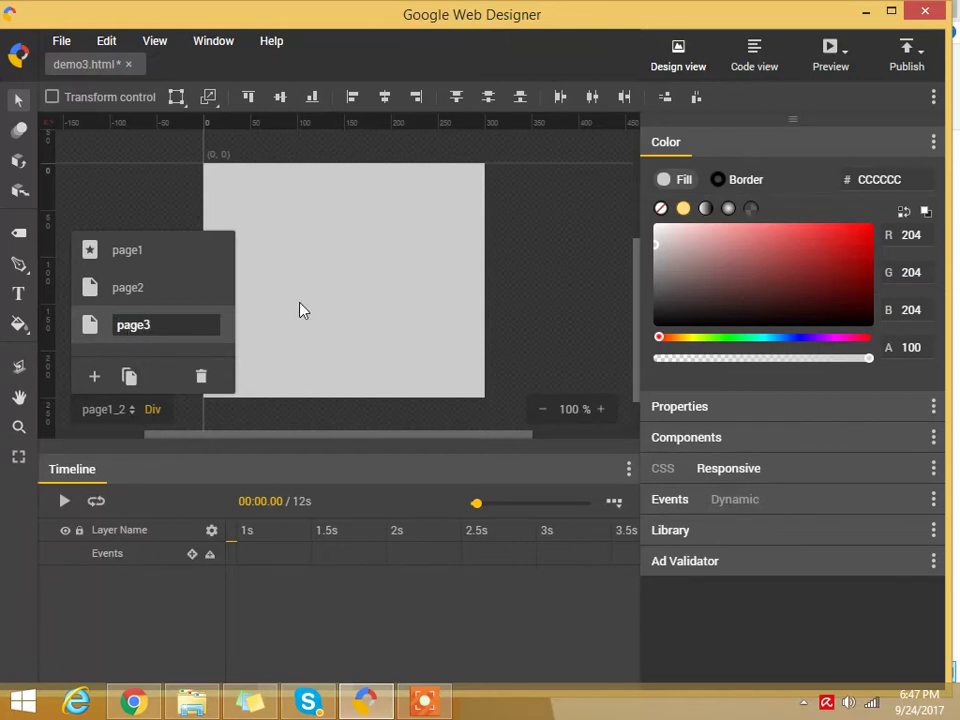
pyautogui.click(299, 306)
# Step: Draw a div covering all of page3 and fill it with purple #AC1BCA
pyautogui.click(18, 232)
pyautogui.moveTo(191, 153); pyautogui.dragTo(506, 404)
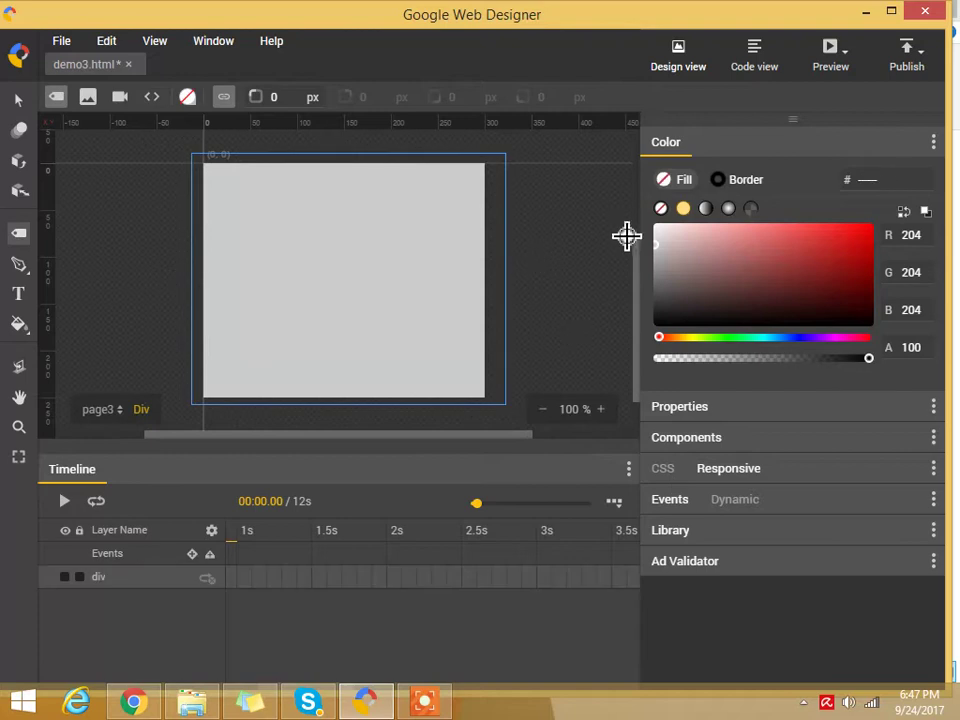
pyautogui.click(815, 337)
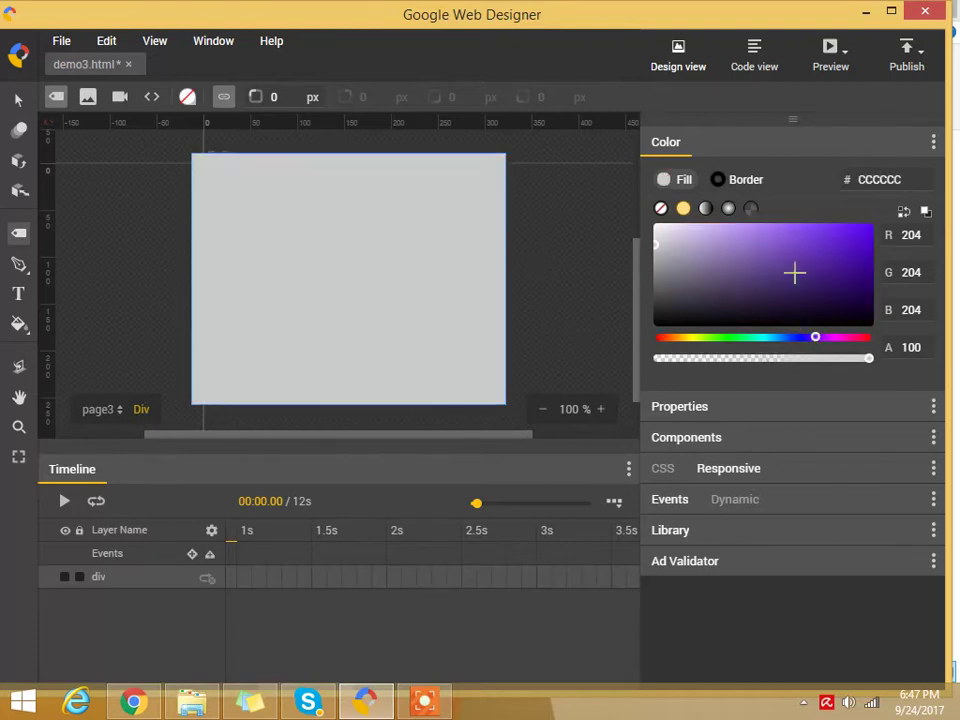
pyautogui.click(830, 337)
pyautogui.click(845, 245)
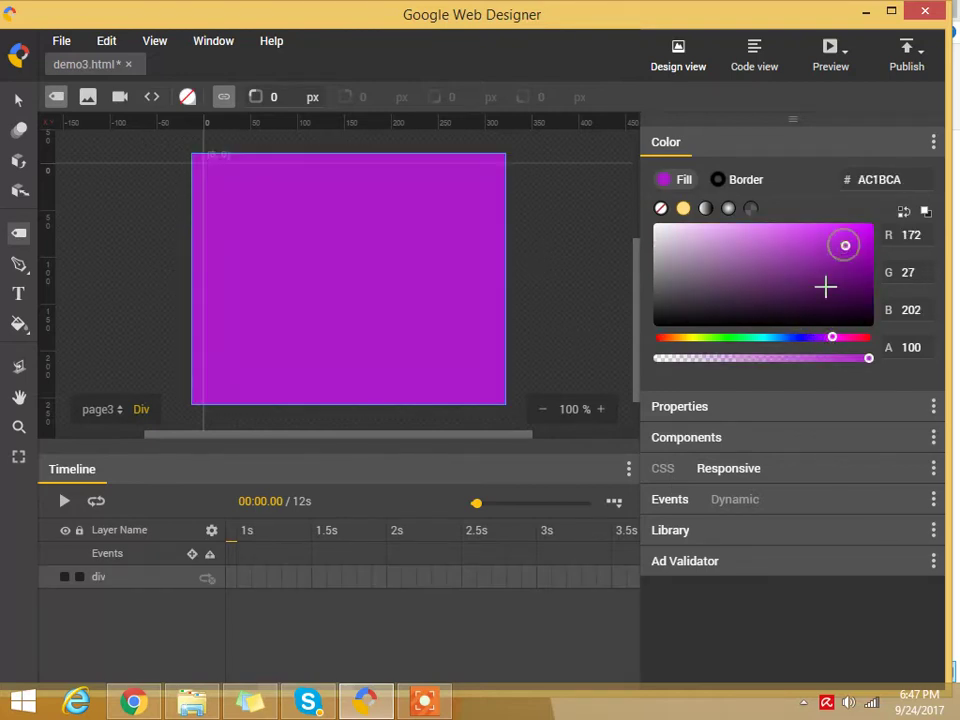
pyautogui.click(18, 99)
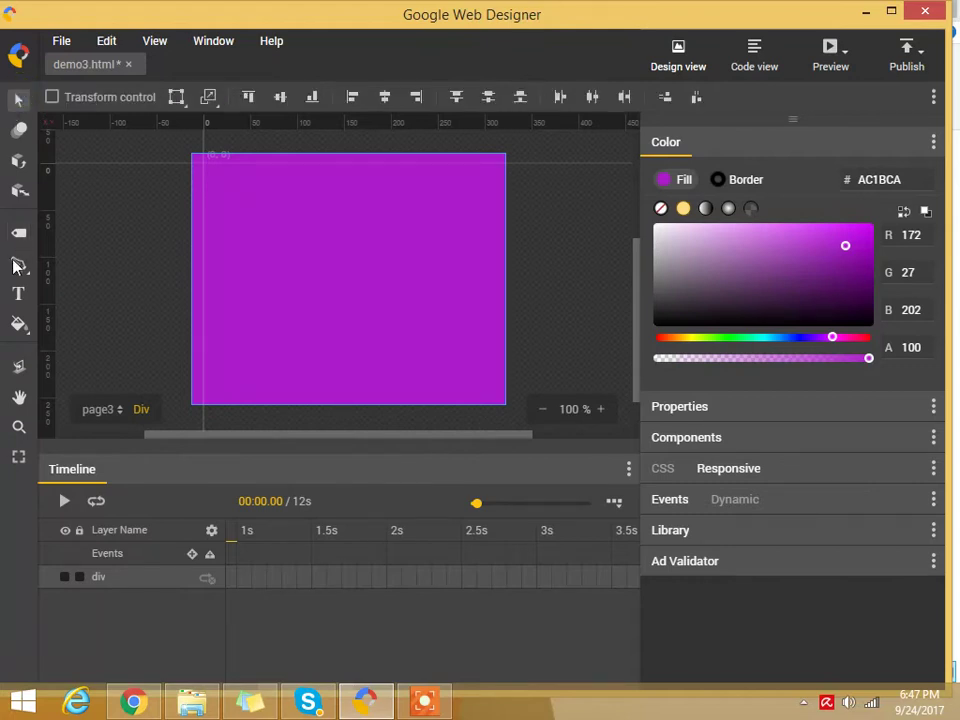
# Step: Add the text "slide 3" near the middle of the purple div
pyautogui.click(16, 295)
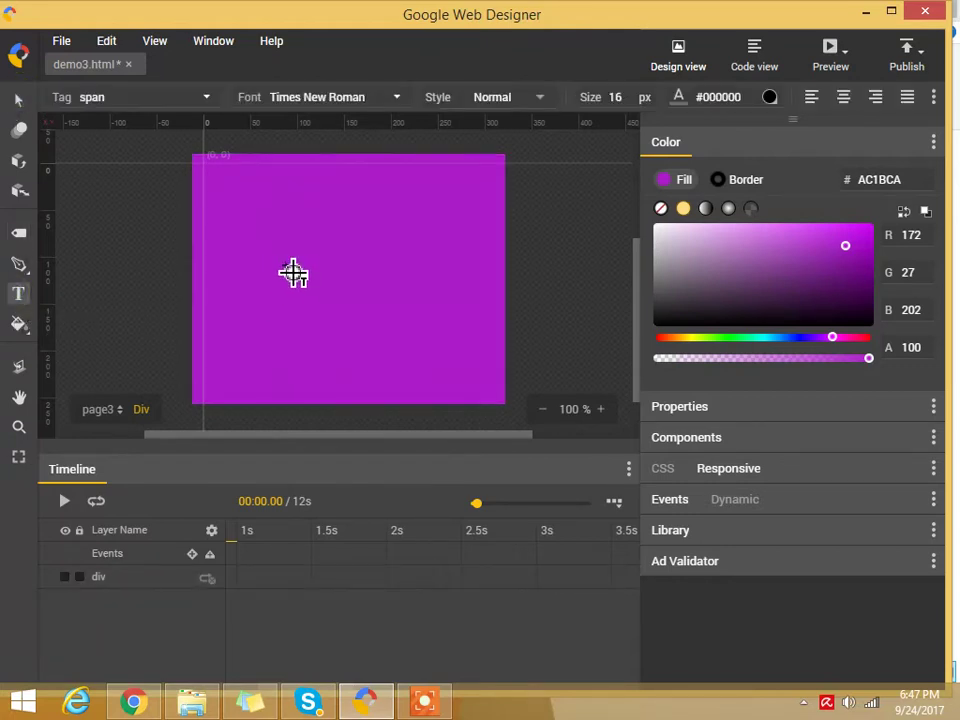
pyautogui.click(292, 272)
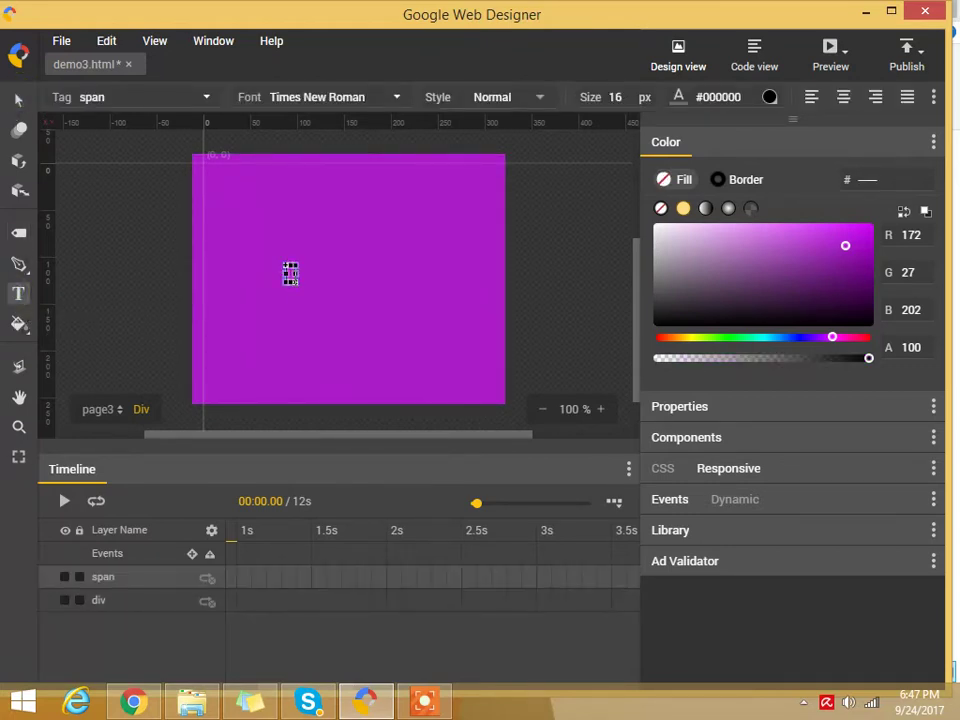
pyautogui.write('Slide 3')
# Step: Set the font size of the "slide 3" text to 100 px
pyautogui.moveTo(330, 281); pyautogui.dragTo(286, 273)
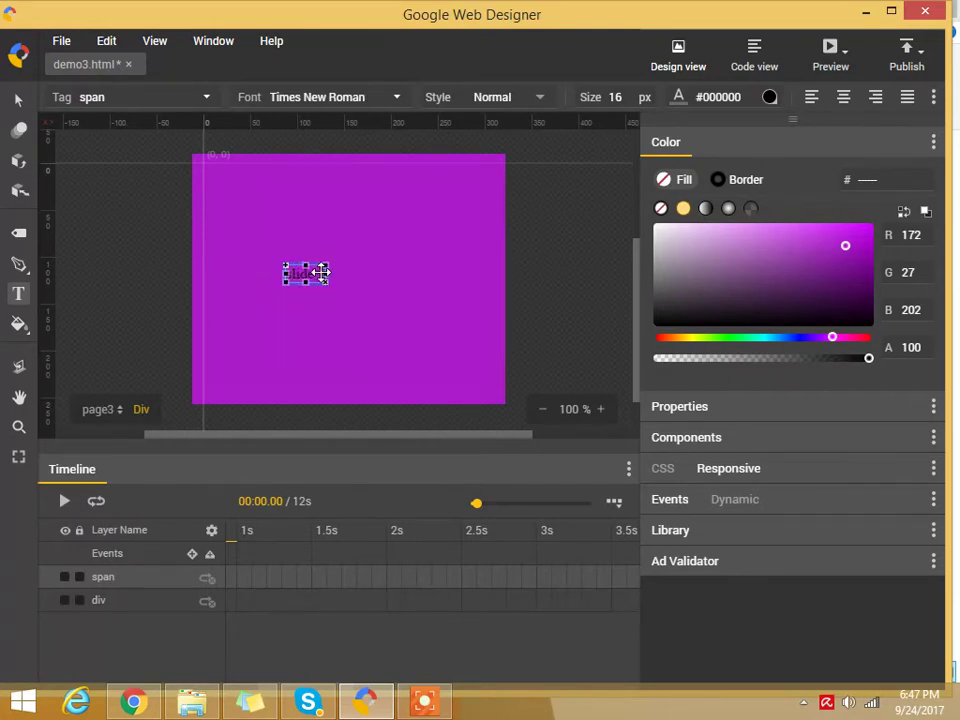
pyautogui.hotkey('ctrl', 'a')
pyautogui.doubleClick(617, 97)
pyautogui.write('100')
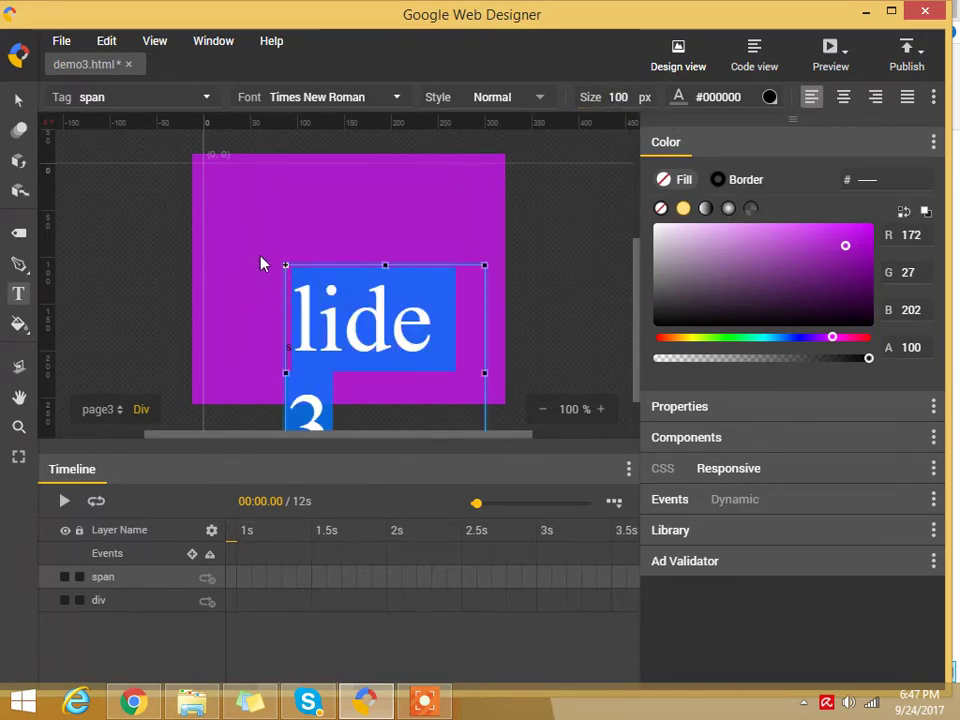
# Step: Enlarge the page3 text box by extending its two upper corners outward so the text fits on one line
pyautogui.click(284, 270)
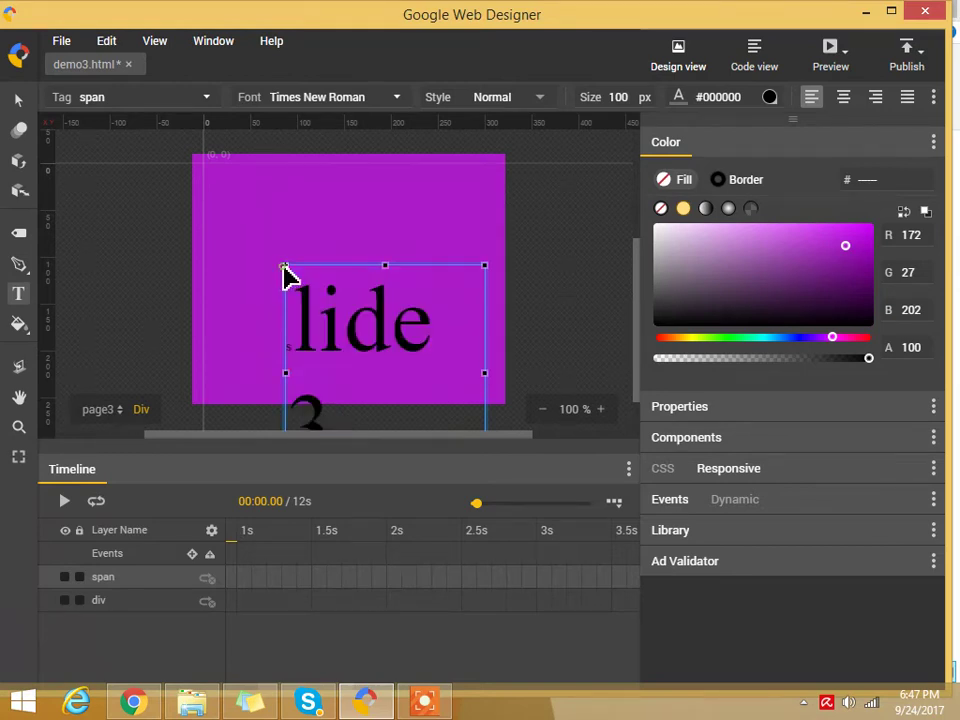
pyautogui.moveTo(284, 266); pyautogui.dragTo(212, 199)
pyautogui.tripleClick(293, 256)
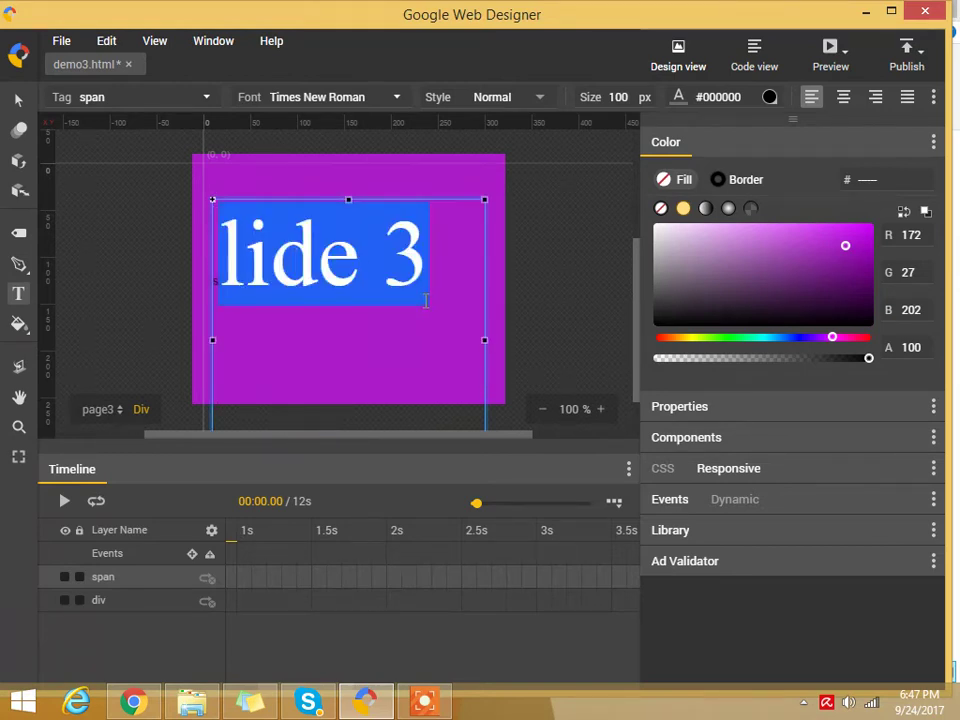
pyautogui.moveTo(484, 199); pyautogui.dragTo(541, 188)
# Step: Replace the oversized text in the page3 text box with "slide3"
pyautogui.tripleClick(437, 253)
pyautogui.click(437, 253)
pyautogui.moveTo(437, 253); pyautogui.dragTo(5, 268)
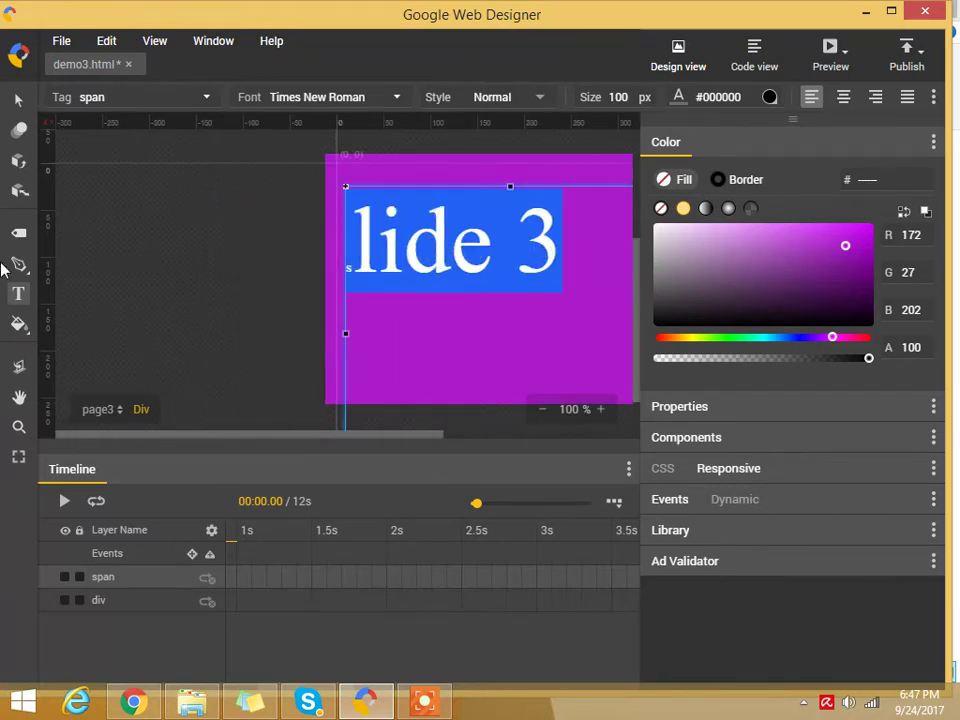
pyautogui.press('BackSpace')
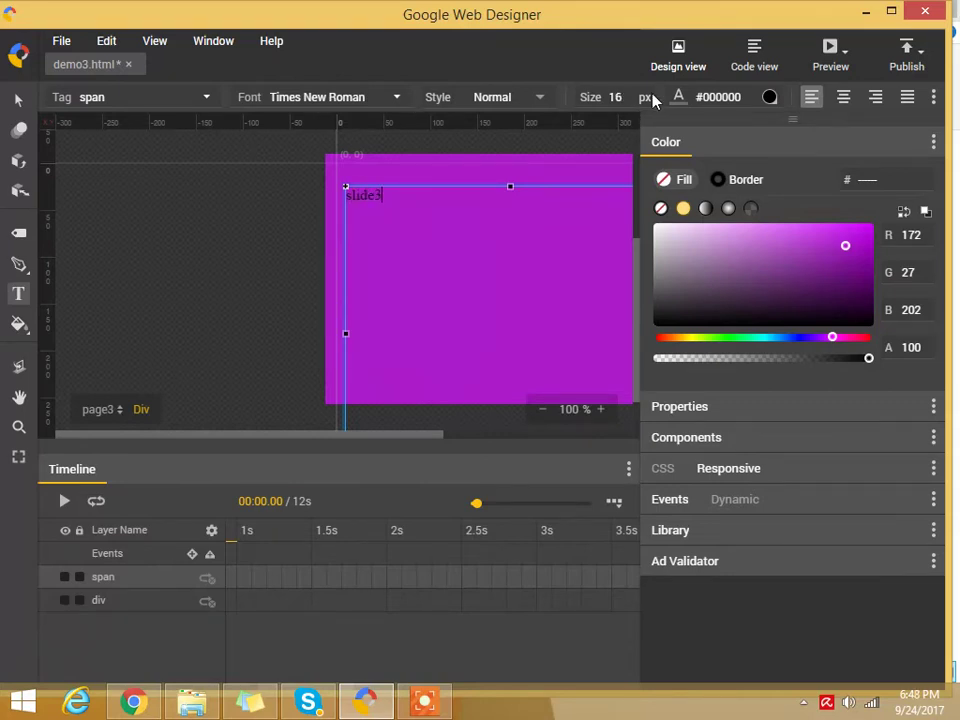
# Step: Set the font size of the "slide3" text to 40 px
pyautogui.moveTo(418, 192); pyautogui.dragTo(195, 182)
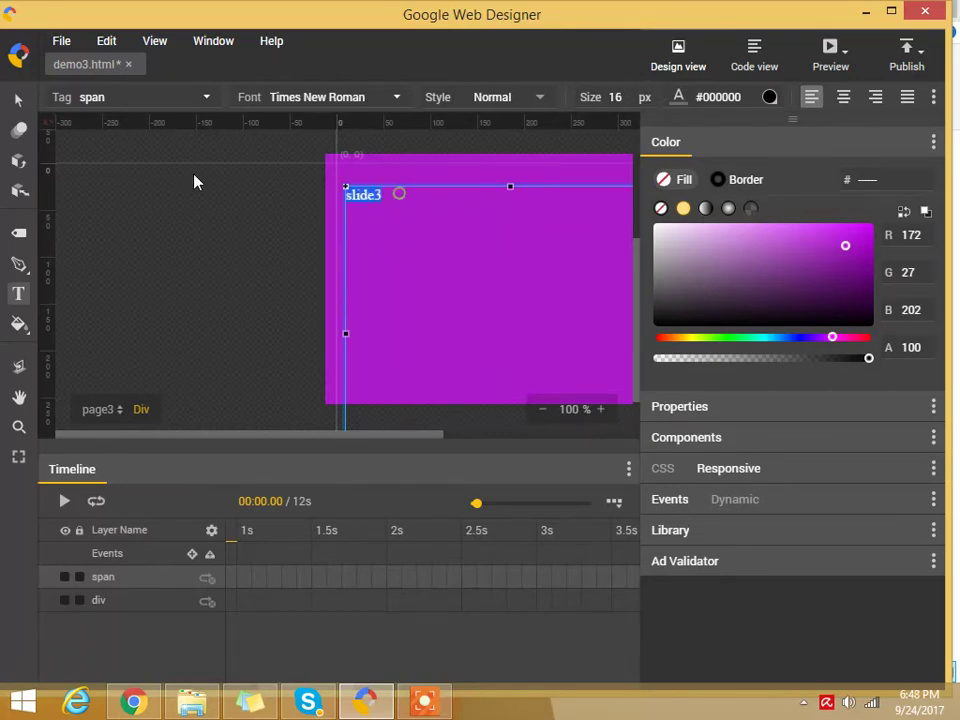
pyautogui.click(628, 97)
pyautogui.write('40')
pyautogui.press('Return')
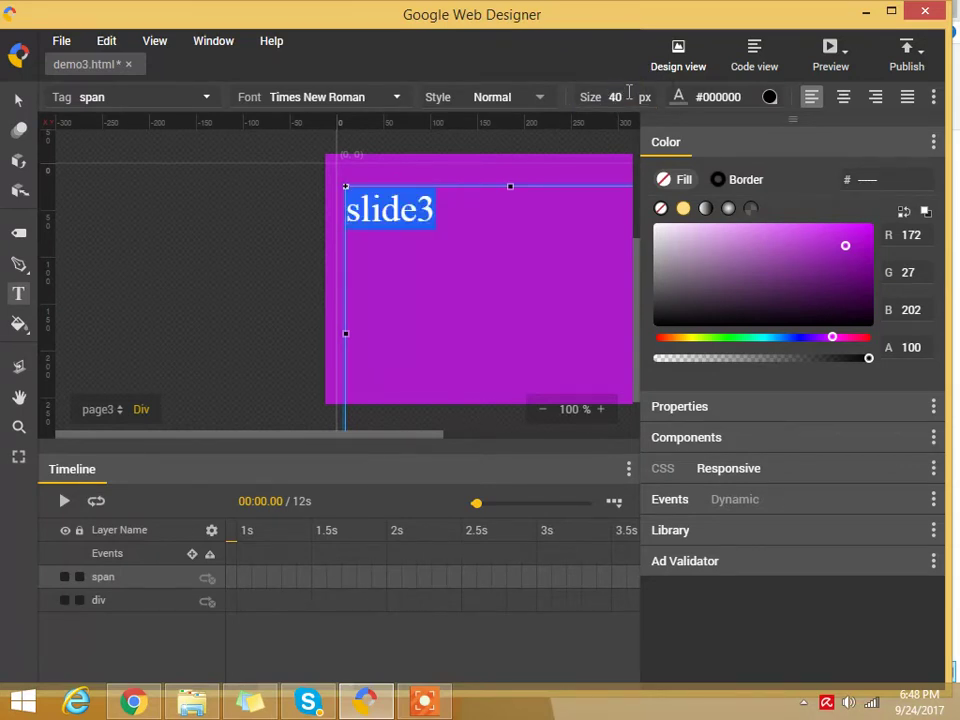
# Step: Move the "slide3" text down and inward toward the centre of the purple background
pyautogui.click(19, 100)
pyautogui.moveTo(396, 214); pyautogui.dragTo(456, 259)
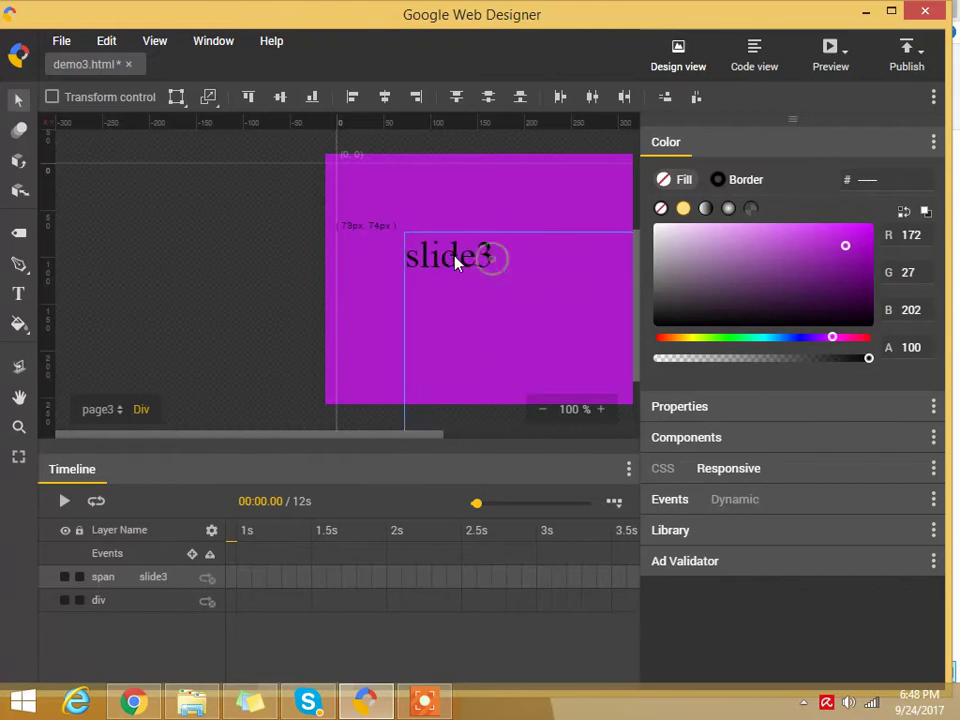
pyautogui.click(201, 287)
# Step: Open page1 and view its layout at 1 s on the timeline
pyautogui.click(110, 408)
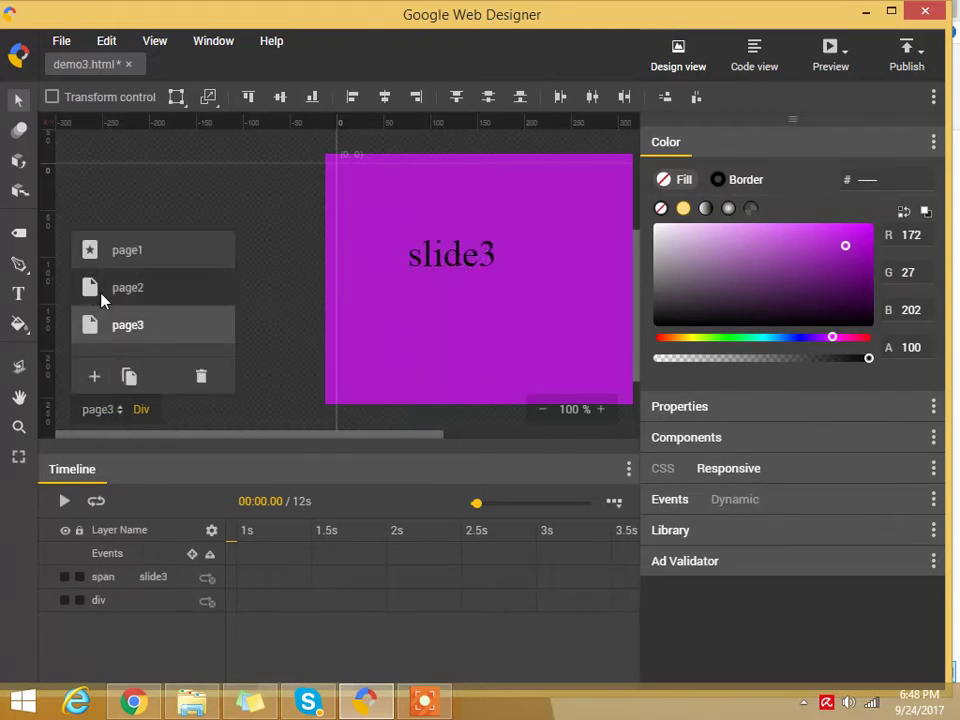
pyautogui.click(120, 252)
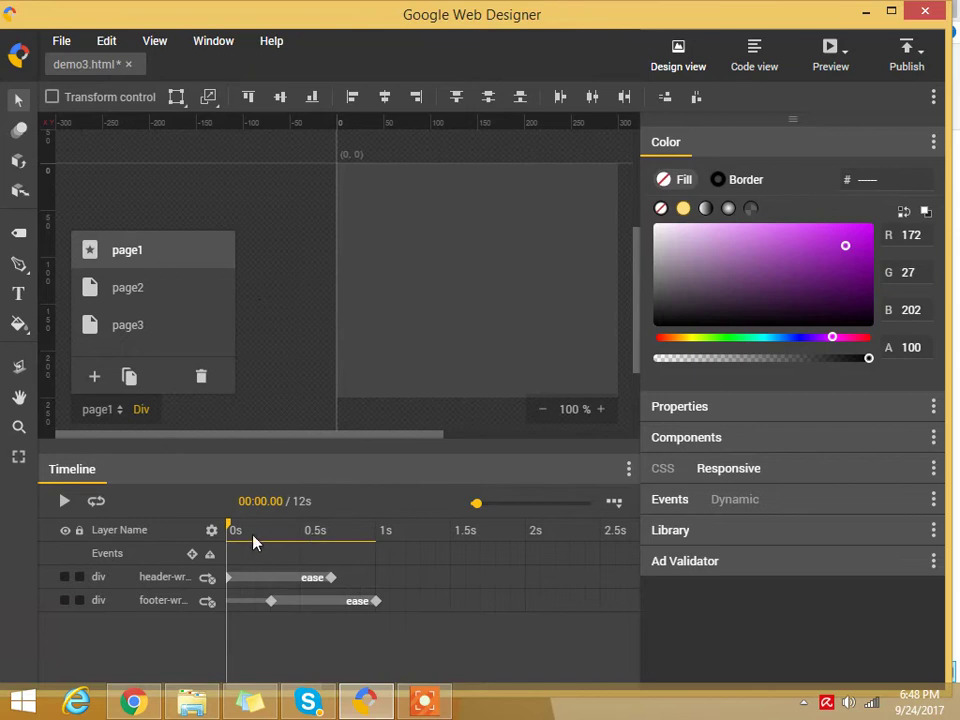
pyautogui.moveTo(368, 536)
pyautogui.mouseDown()
pyautogui.moveTo(405, 536)
pyautogui.moveTo(385, 536)
pyautogui.mouseUp()
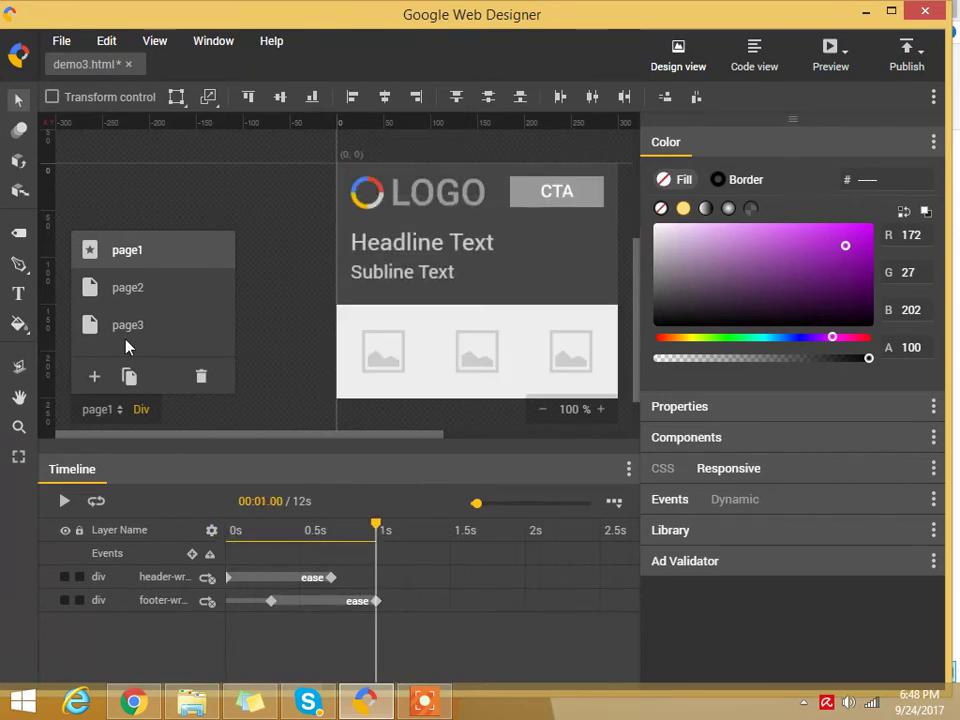
# Step: On page2, delete the large white "slide 2" span and the "32" span nested inside the "slide2" paragraph
pyautogui.click(127, 287)
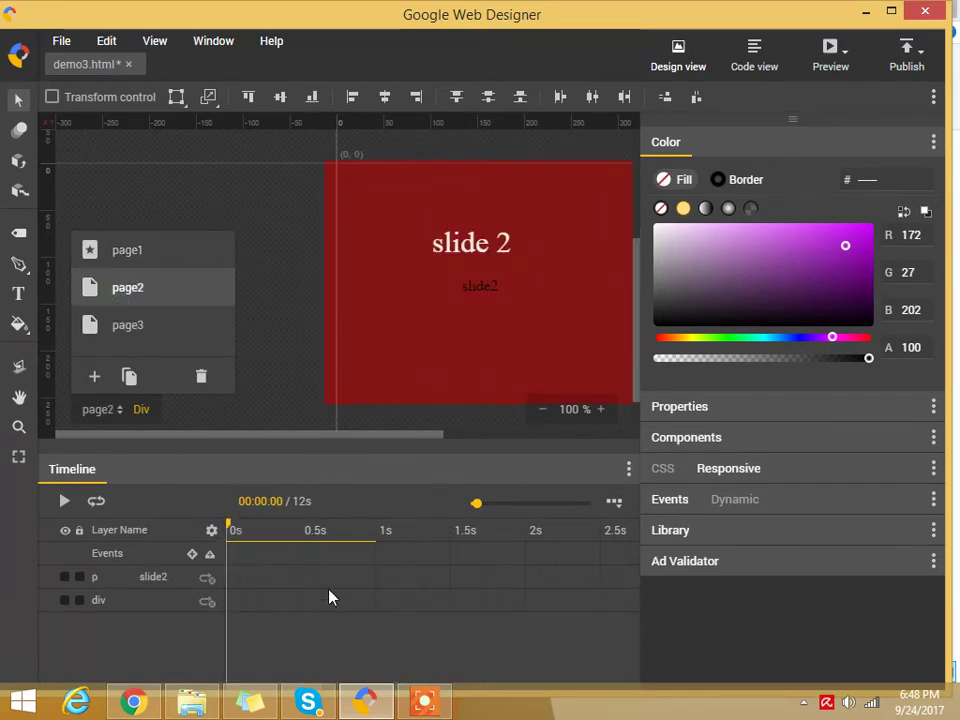
pyautogui.click(163, 575)
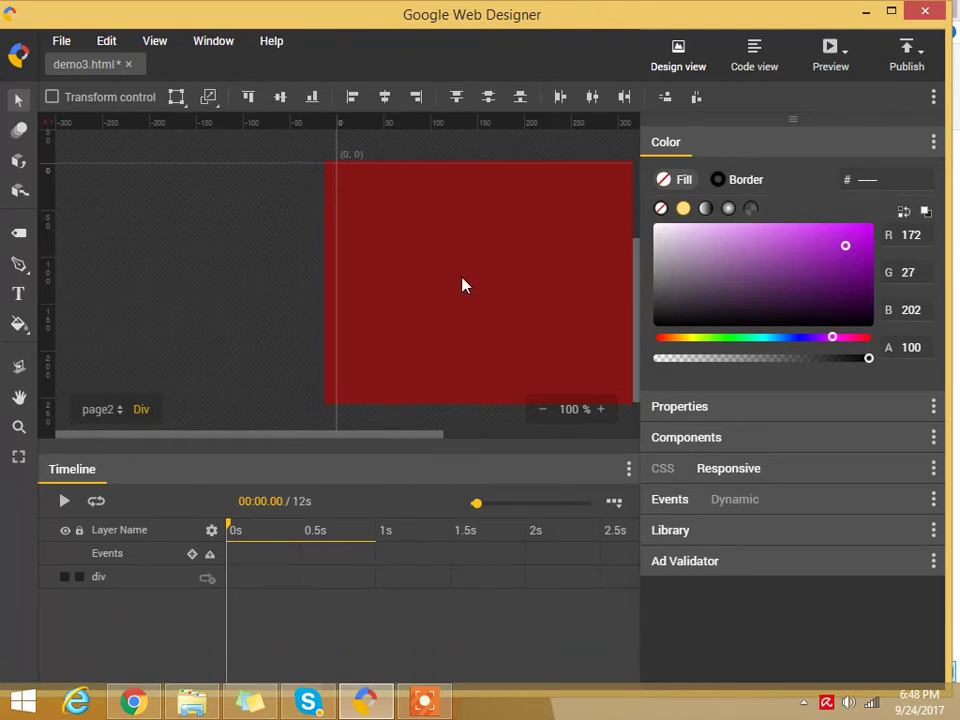
pyautogui.doubleClick(478, 288)
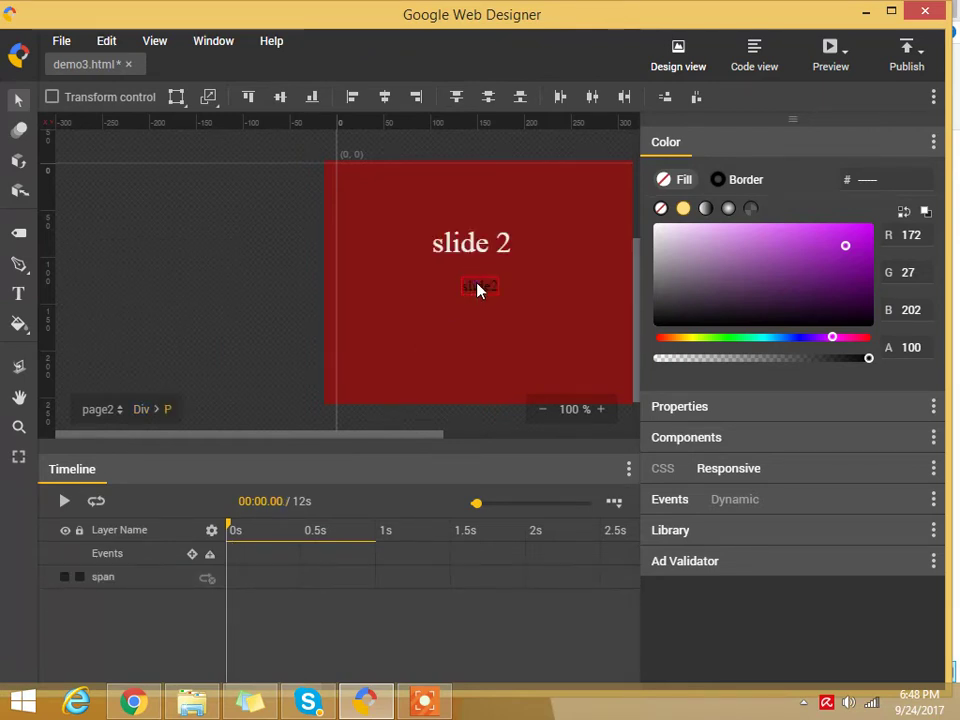
pyautogui.click(478, 288)
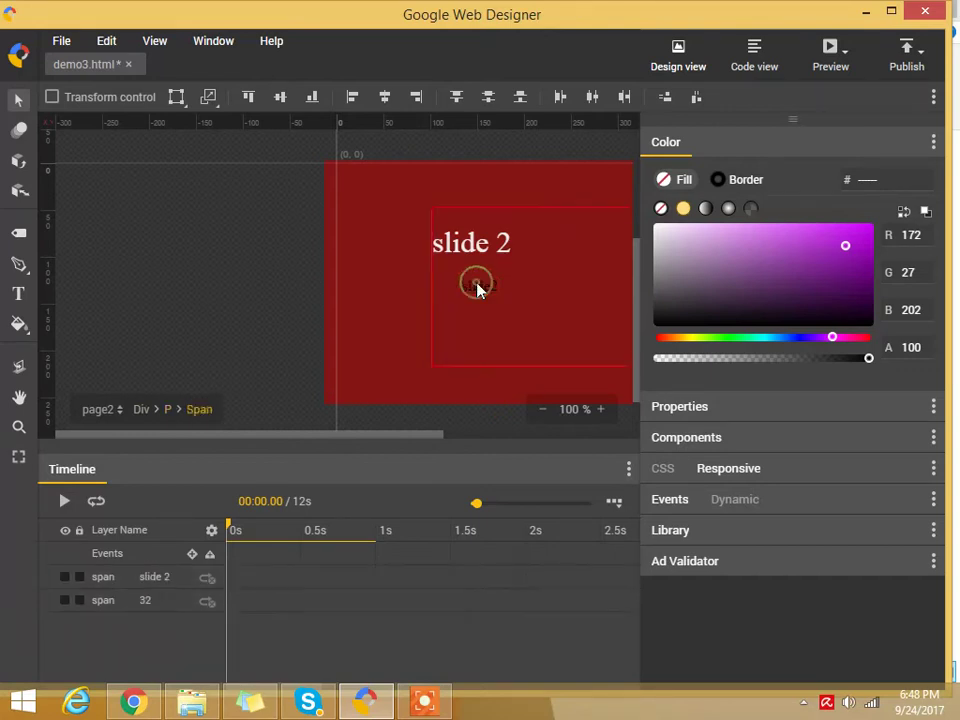
pyautogui.moveTo(391, 234); pyautogui.dragTo(405, 219)
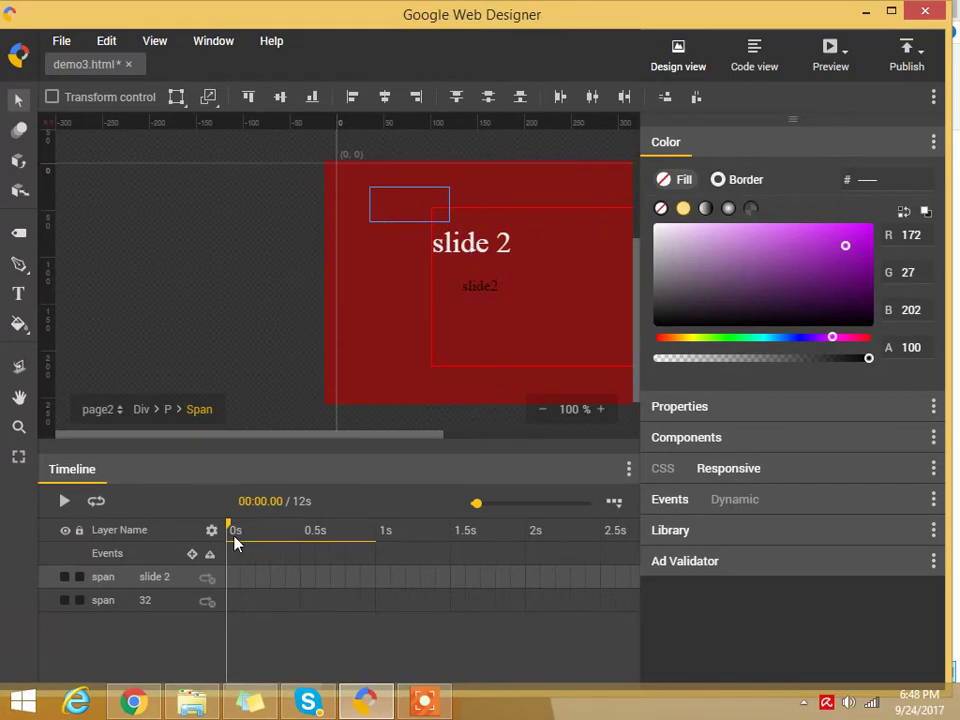
pyautogui.click(130, 601)
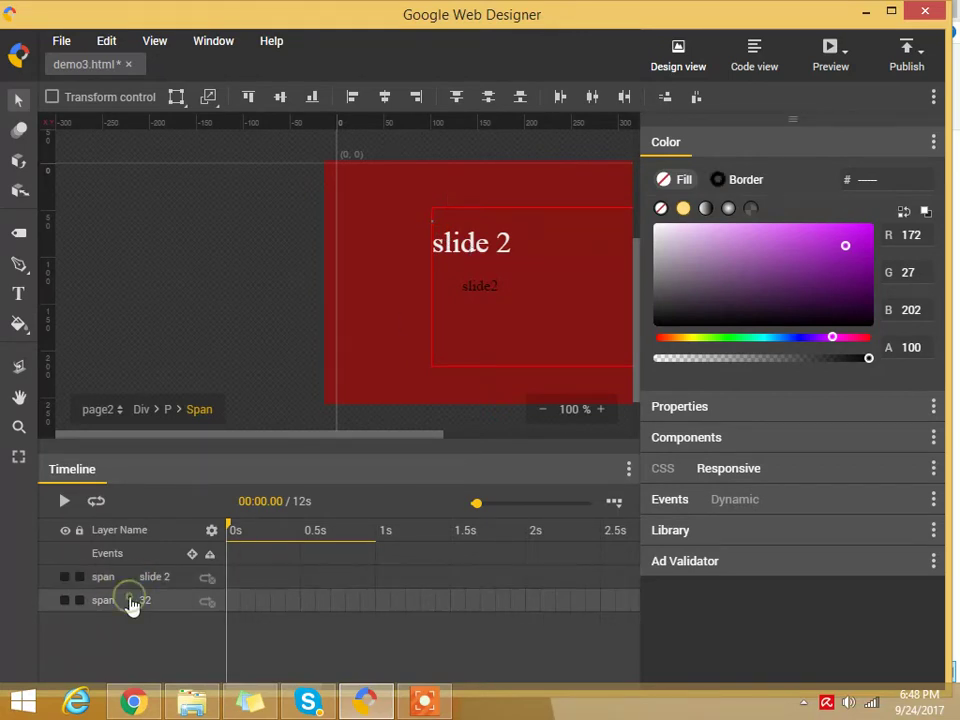
pyautogui.click(113, 579)
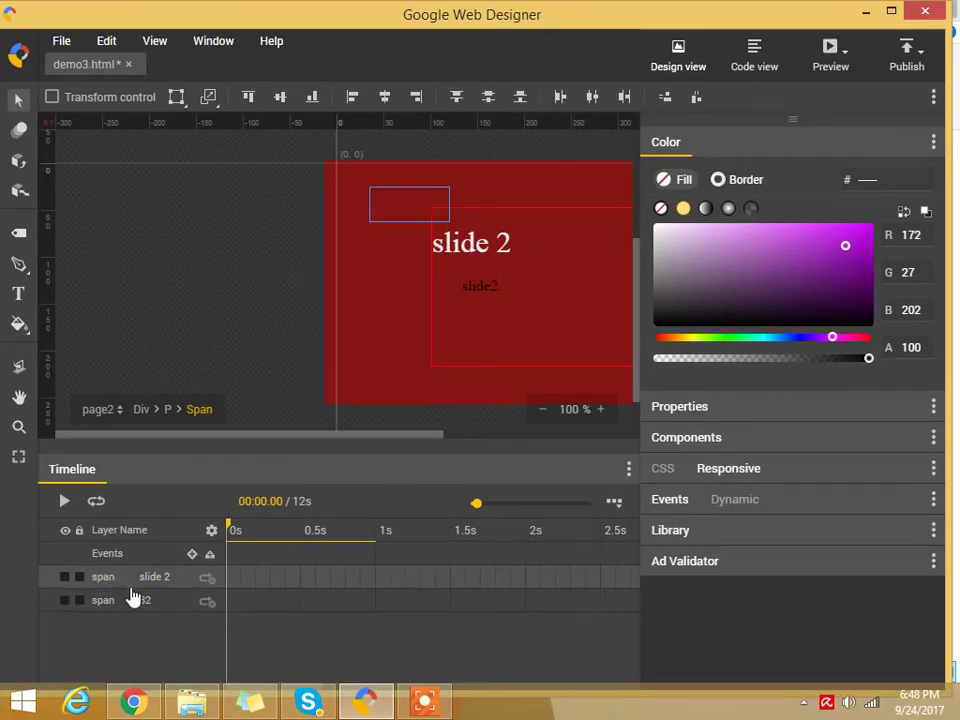
pyautogui.press('Delete')
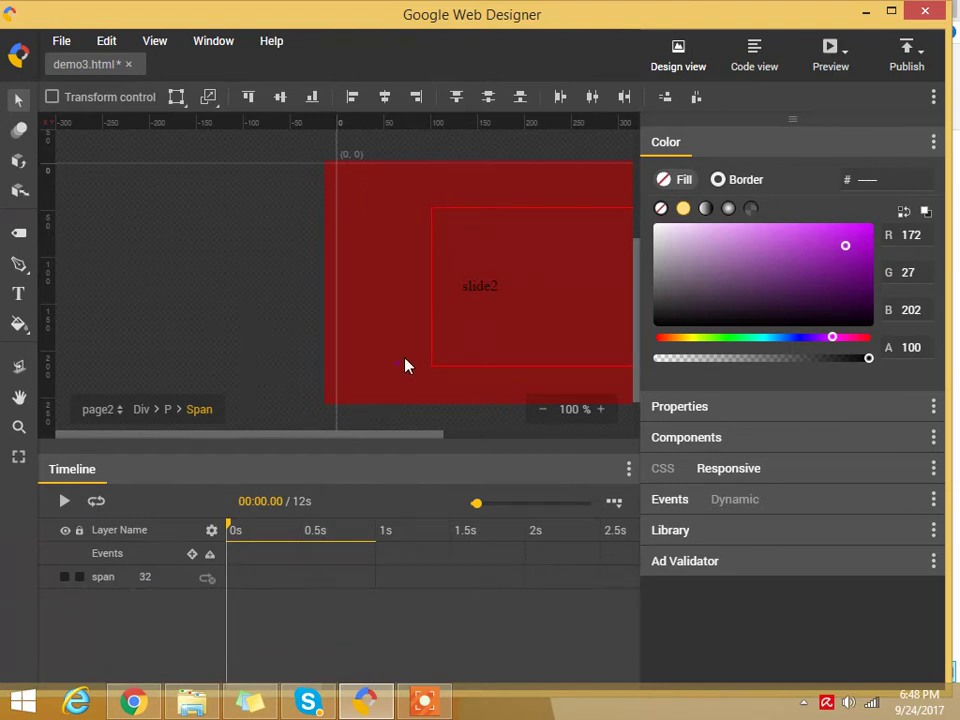
pyautogui.click(131, 580)
pyautogui.press('Delete')
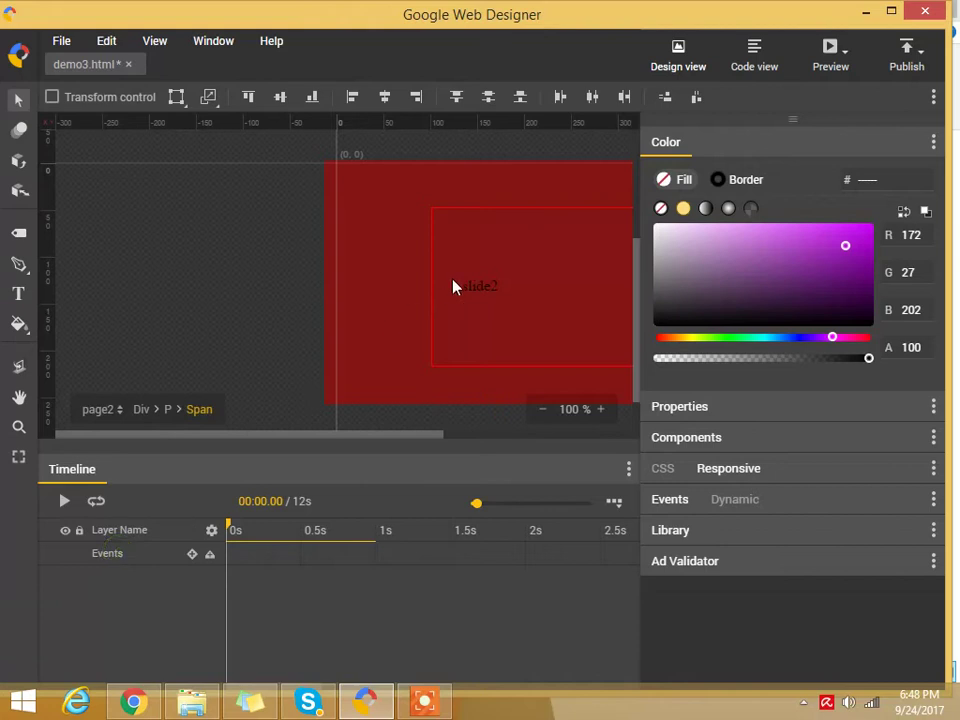
# Step: On page3, keyframe the "slide3" text at about 0.6 s and place its 0 s position off-stage at about -118 px, 70 px
pyautogui.click(108, 409)
pyautogui.click(130, 329)
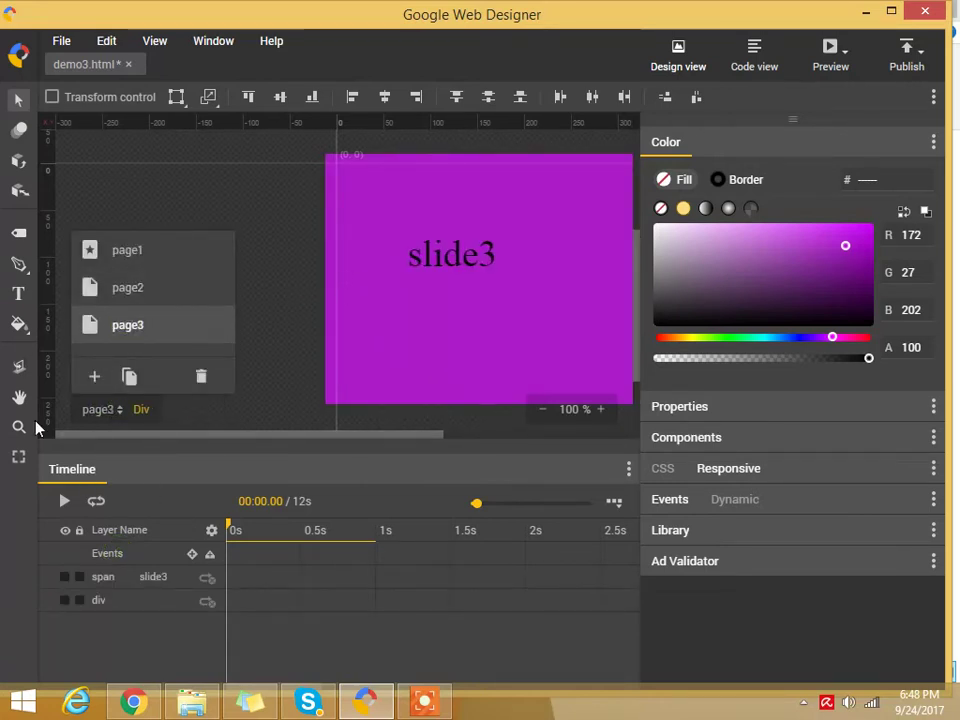
pyautogui.click(447, 266)
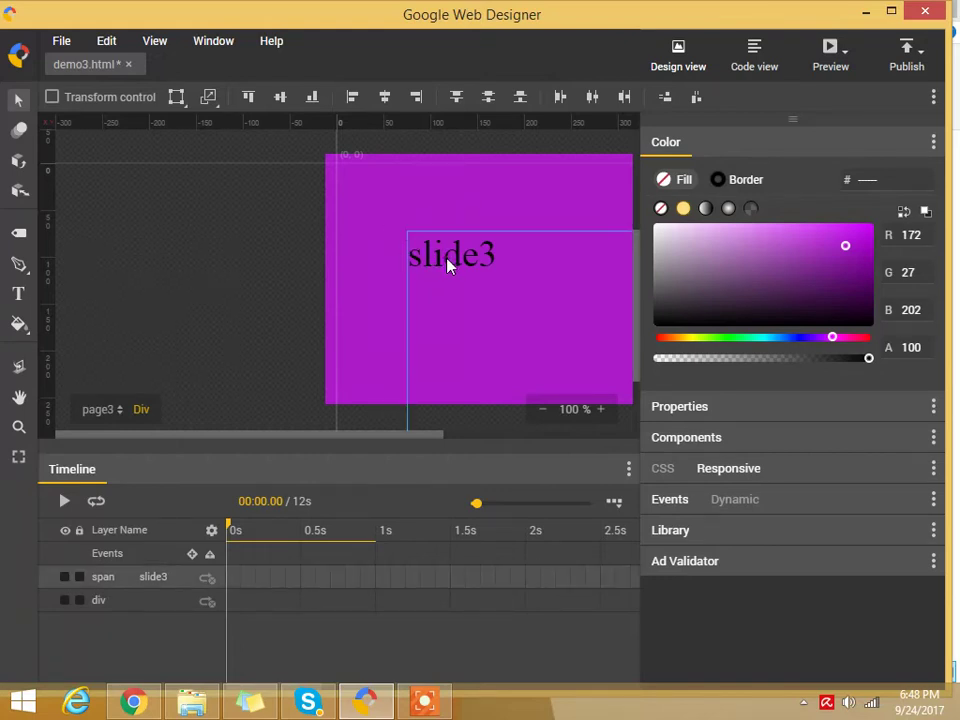
pyautogui.click(317, 579)
pyautogui.click(317, 578)
pyautogui.click(228, 578)
pyautogui.moveTo(445, 253); pyautogui.dragTo(266, 253)
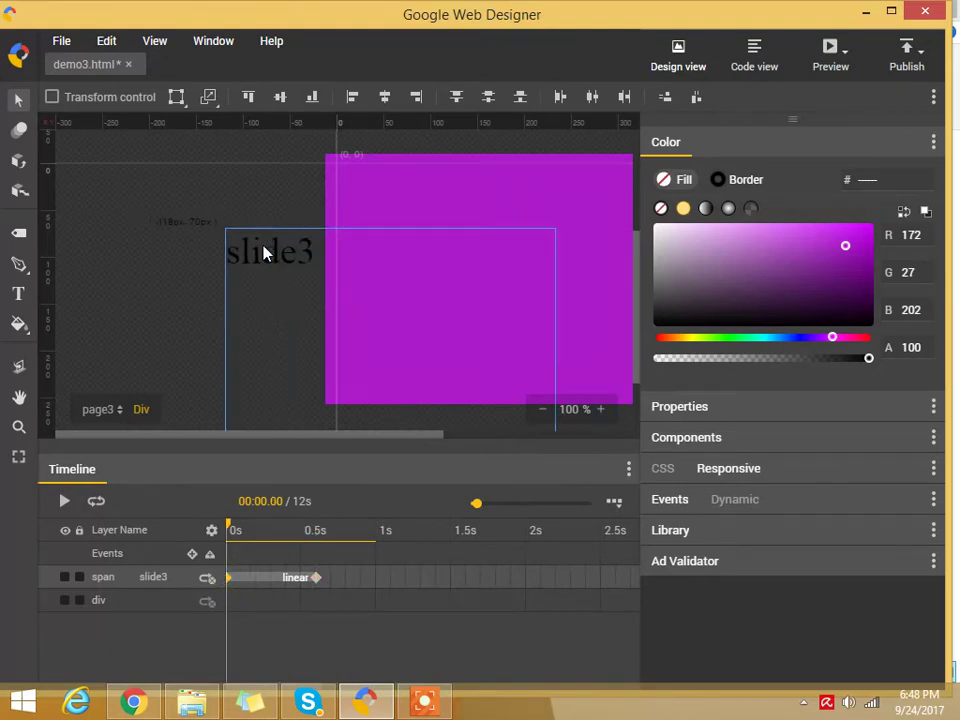
# Step: At the "slide3" text's second keyframe, move the text back onto the purple background and check the motion up to 0.7 s
pyautogui.moveTo(230, 530); pyautogui.dragTo(317, 535)
pyautogui.doubleClick(317, 577)
pyautogui.moveTo(262, 251); pyautogui.dragTo(454, 266)
pyautogui.moveTo(230, 530); pyautogui.dragTo(331, 535)
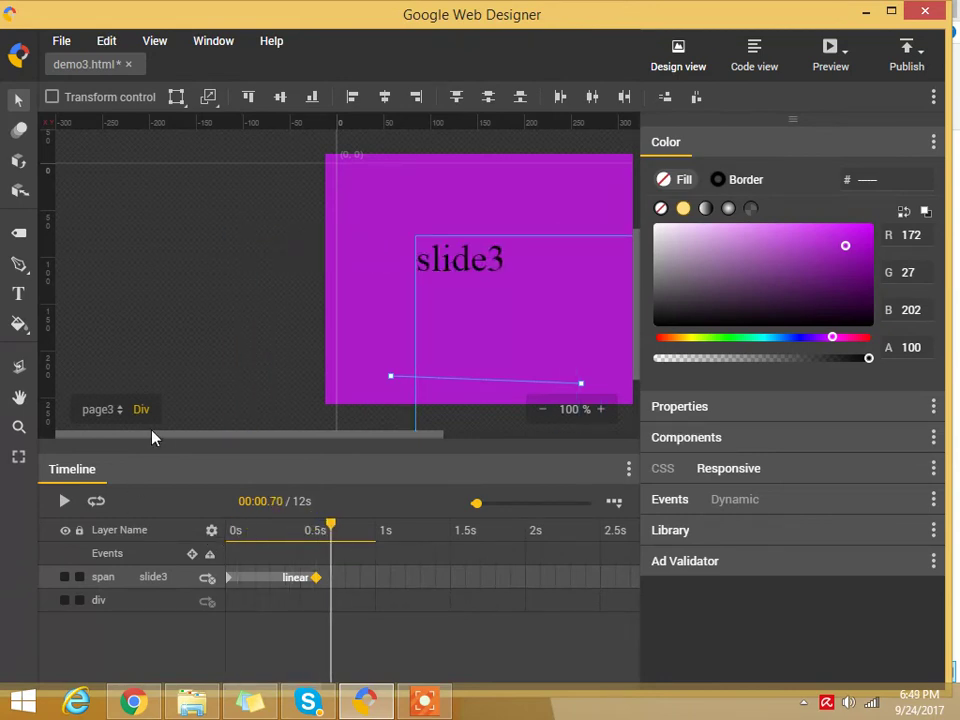
# Step: Open page1, preview the banner in the browser, and return to Google Web Designer
pyautogui.click(119, 410)
pyautogui.click(124, 252)
pyautogui.click(830, 50)
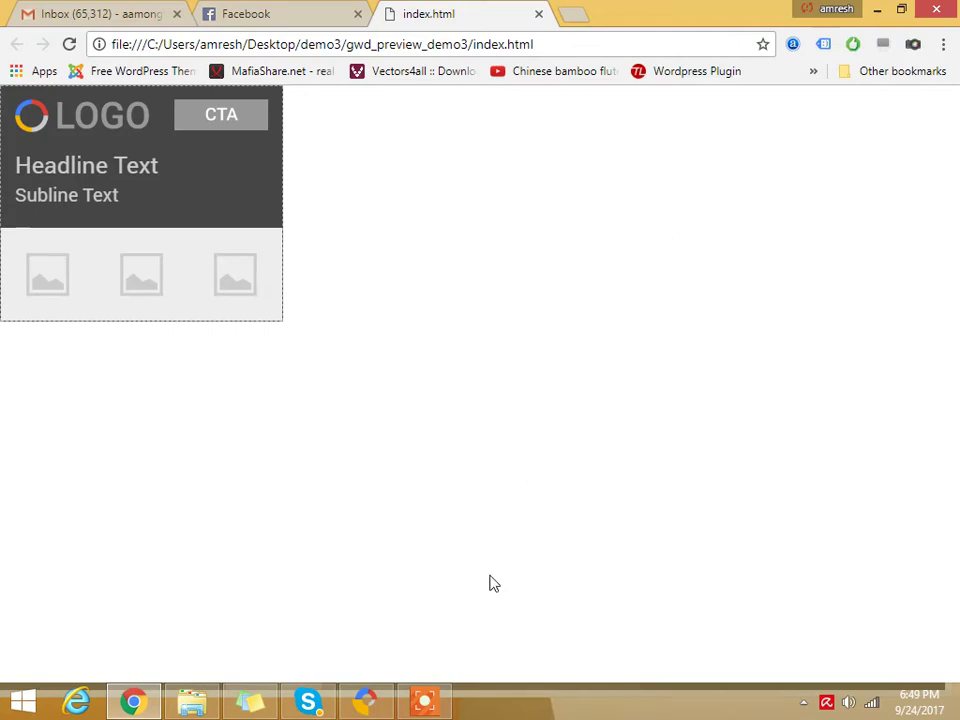
pyautogui.click(365, 700)
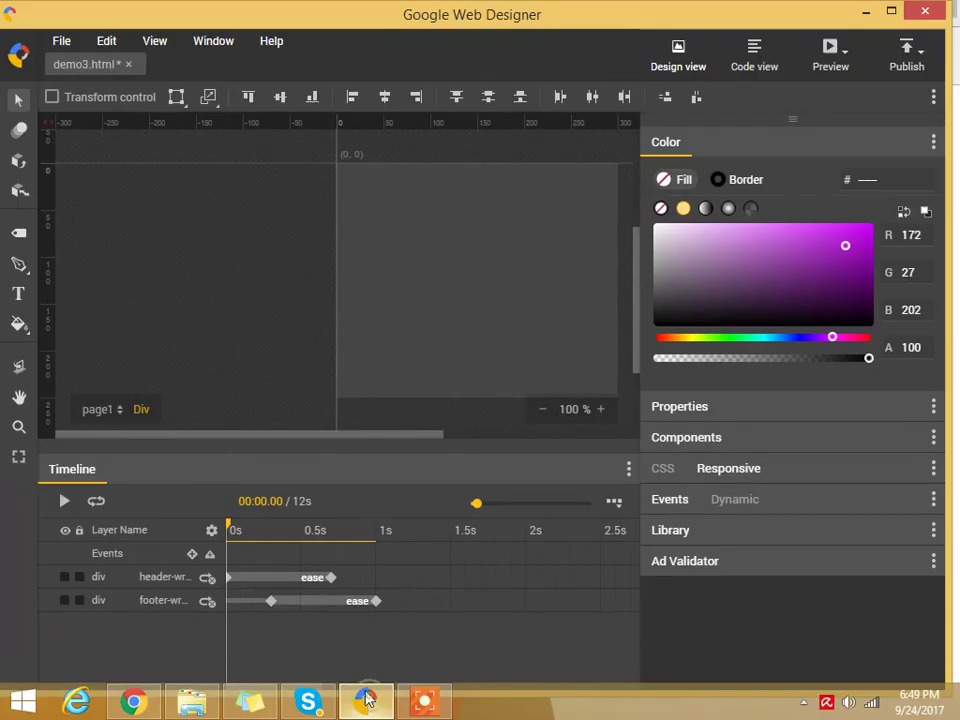
# Step: Add a timeline event at 1.2 s on page1 with the Google Ad "Go to page" action and gwd-ad as receiver
pyautogui.click(100, 415)
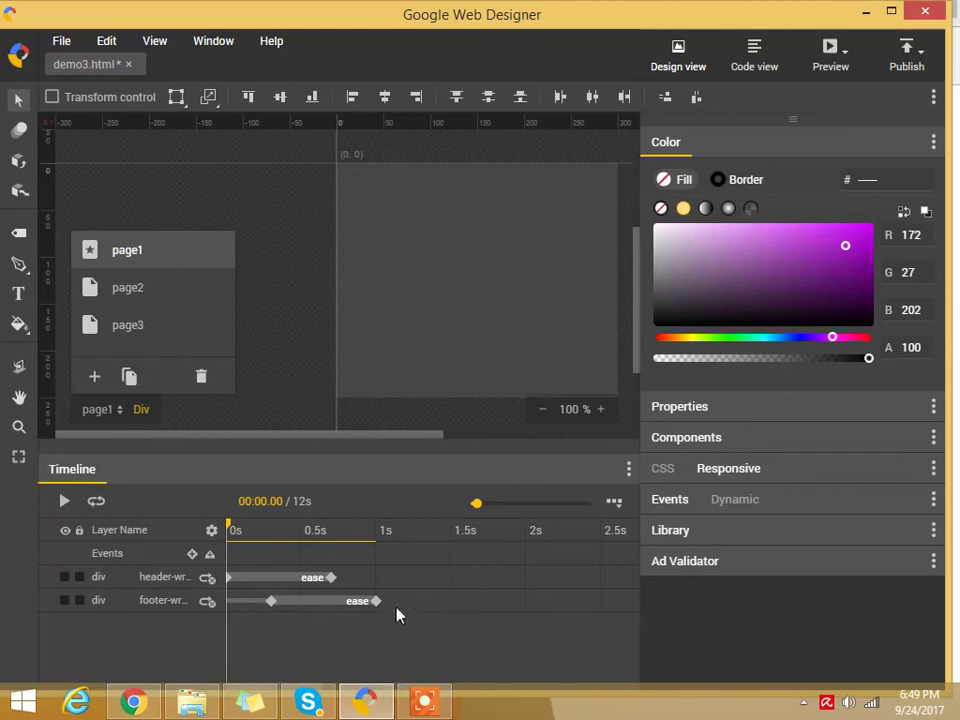
pyautogui.moveTo(382, 565); pyautogui.dragTo(410, 563)
pyautogui.rightClick(410, 563)
pyautogui.click(440, 578)
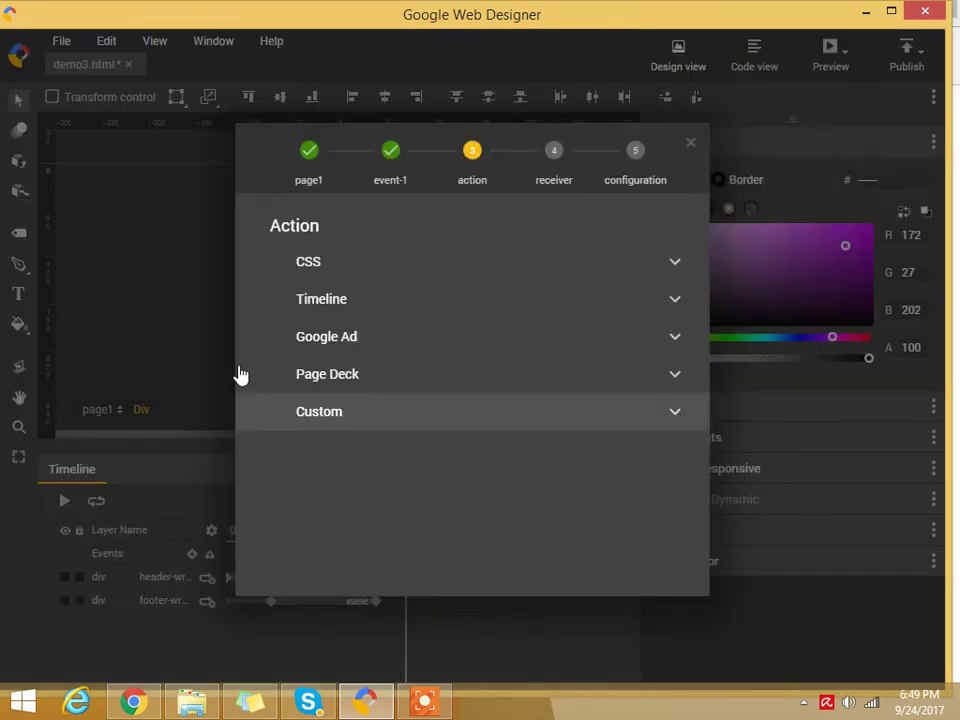
pyautogui.click(342, 340)
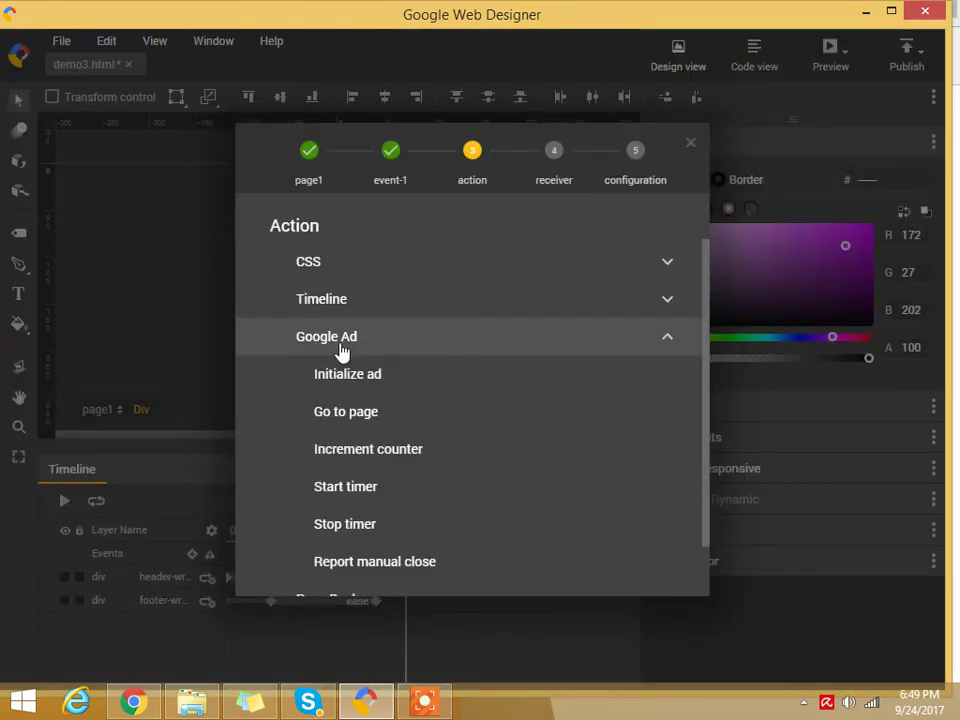
pyautogui.click(343, 420)
pyautogui.click(370, 266)
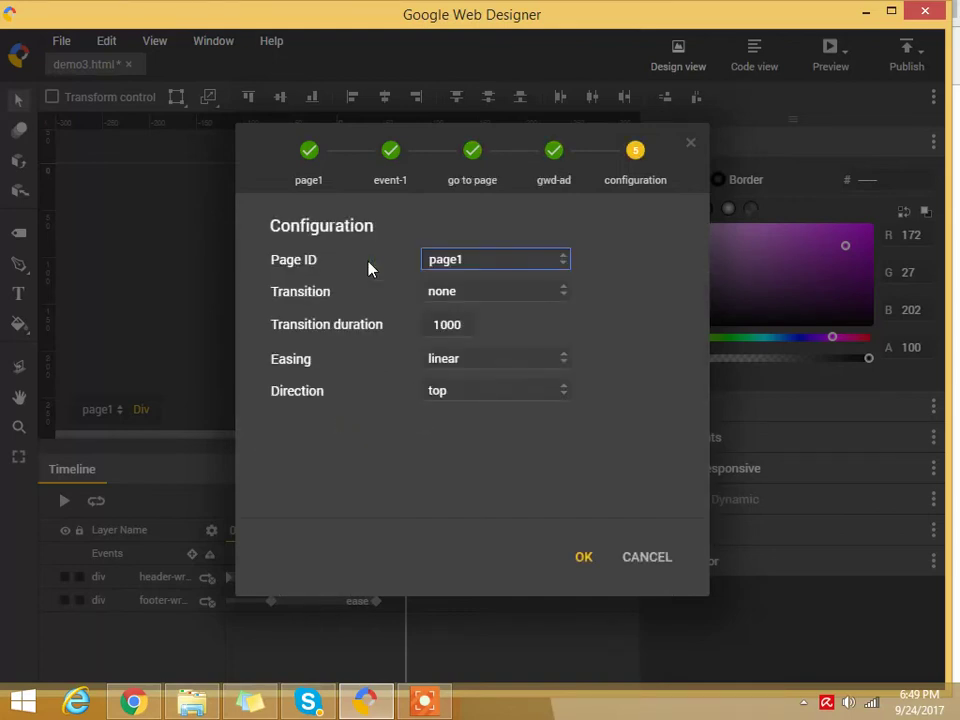
# Step: Configure the page1 event to go to page2 with a slide transition, and preview the banner in the browser
pyautogui.click(509, 262)
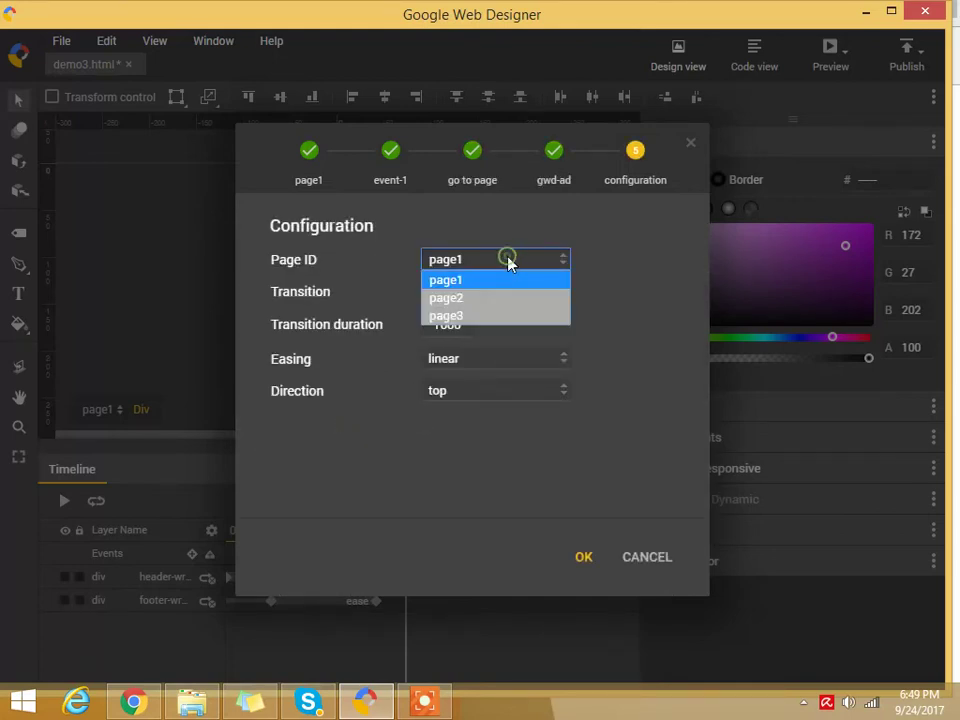
pyautogui.click(459, 300)
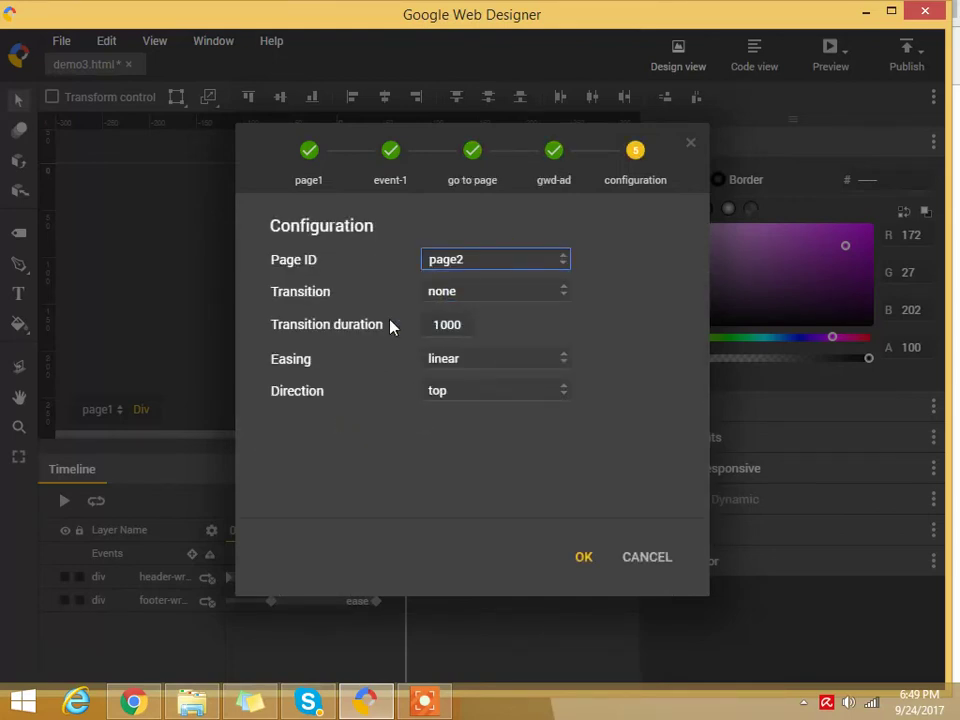
pyautogui.click(480, 297)
pyautogui.click(445, 329)
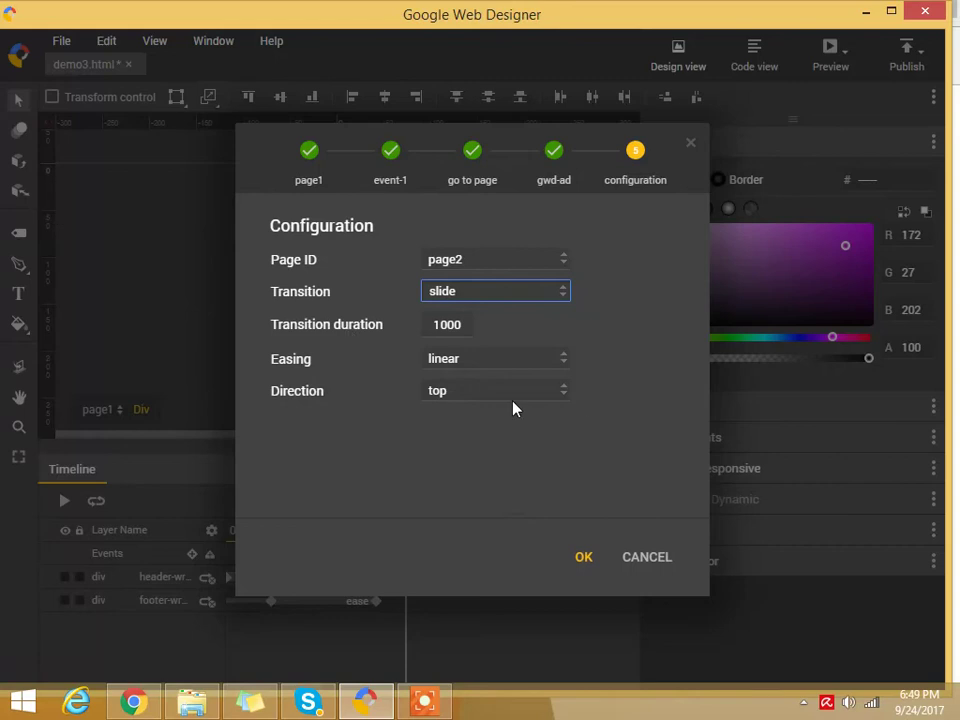
pyautogui.click(581, 558)
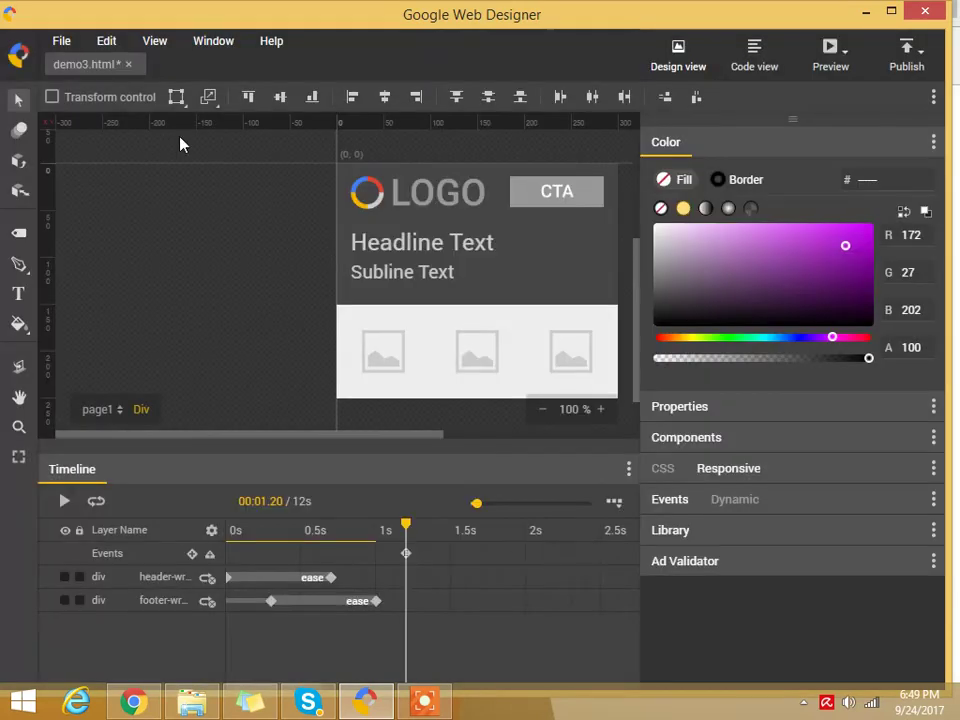
pyautogui.click(831, 60)
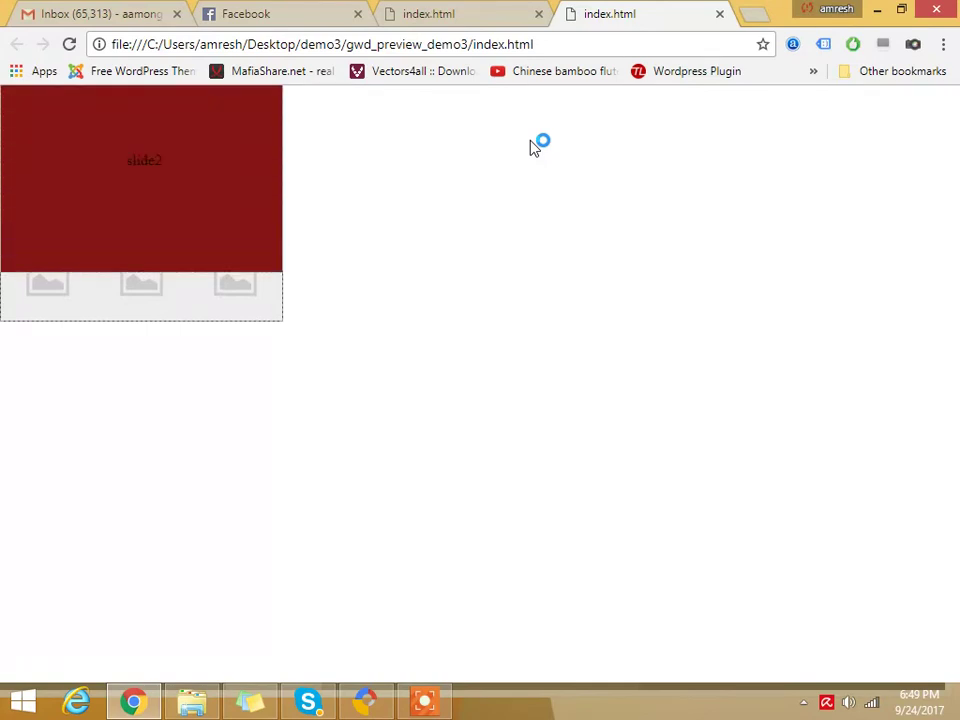
pyautogui.click(374, 703)
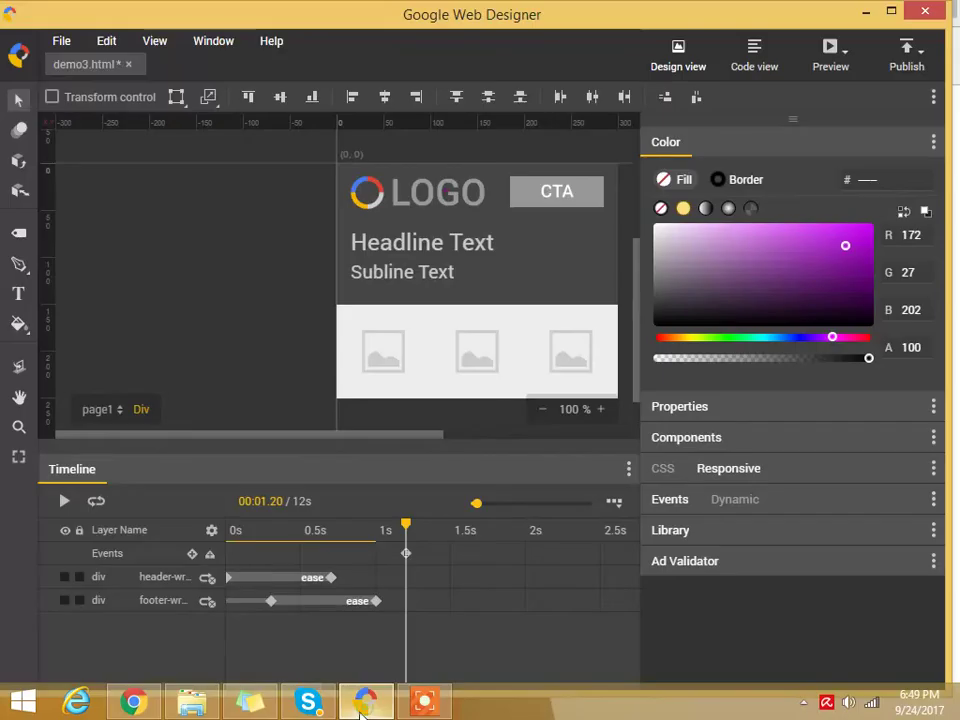
# Step: Add a timeline event at 1 s on page2 with the Google Ad "Go to page" action and gwd-ad as receiver
pyautogui.click(116, 412)
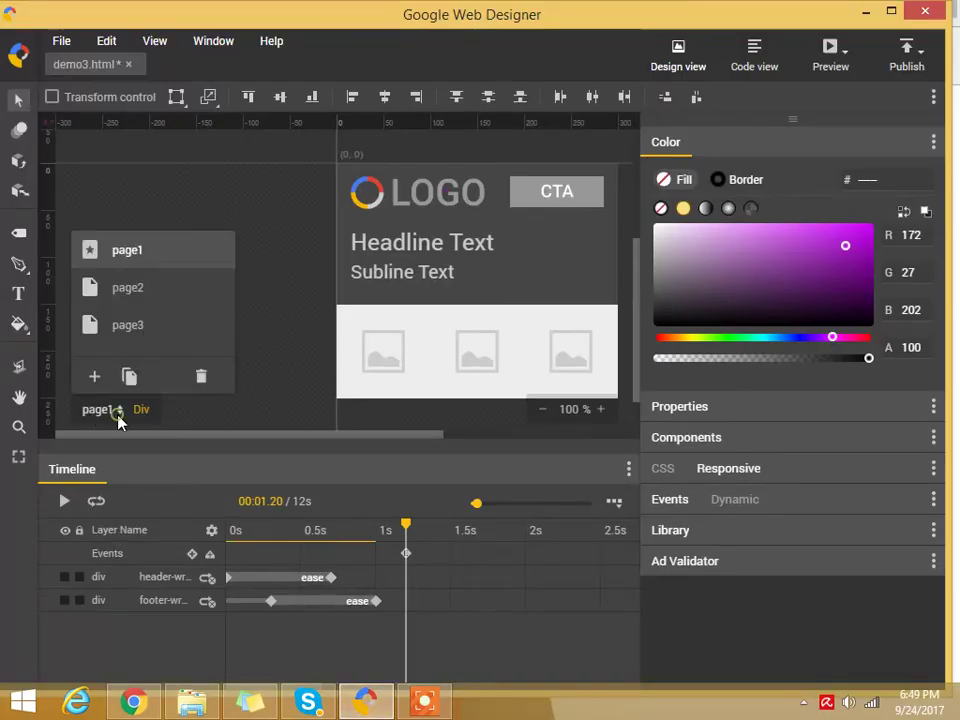
pyautogui.click(127, 289)
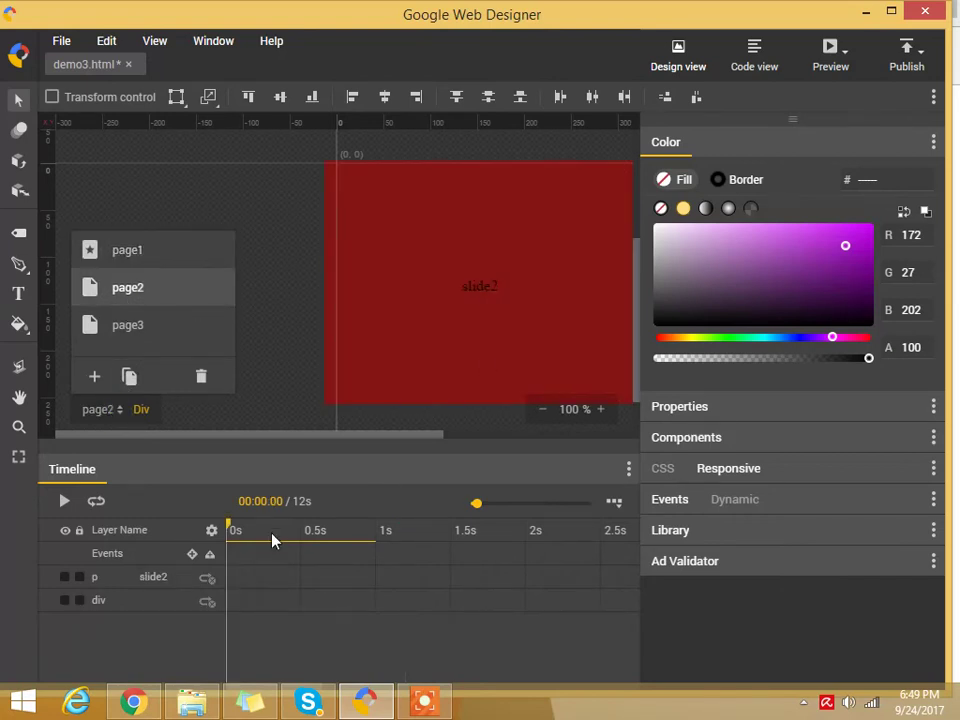
pyautogui.click(386, 553)
pyautogui.rightClick(386, 556)
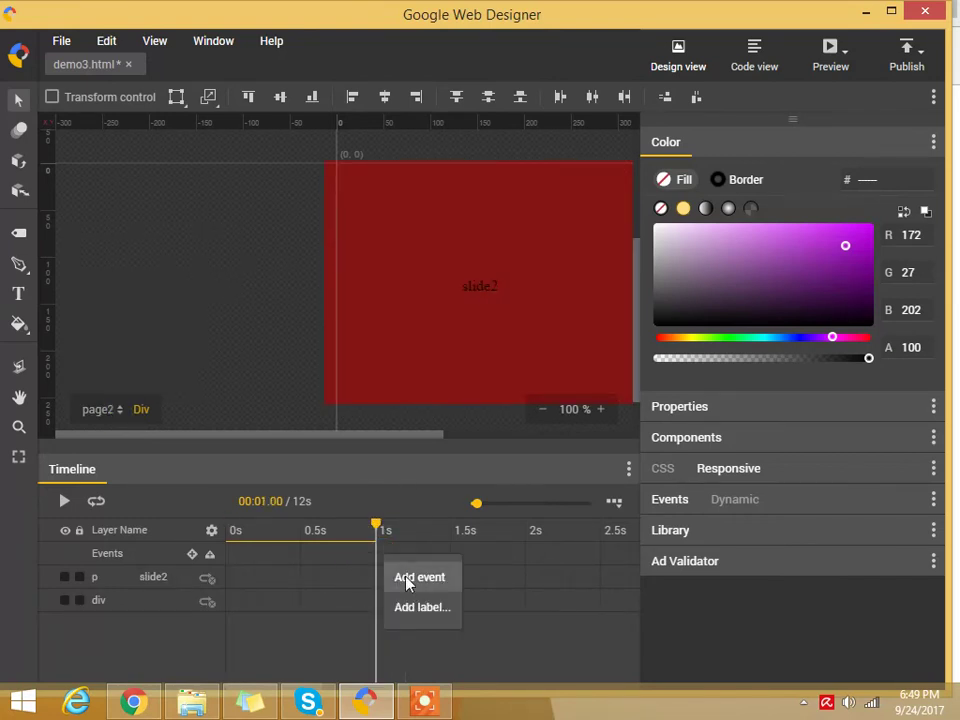
pyautogui.click(409, 580)
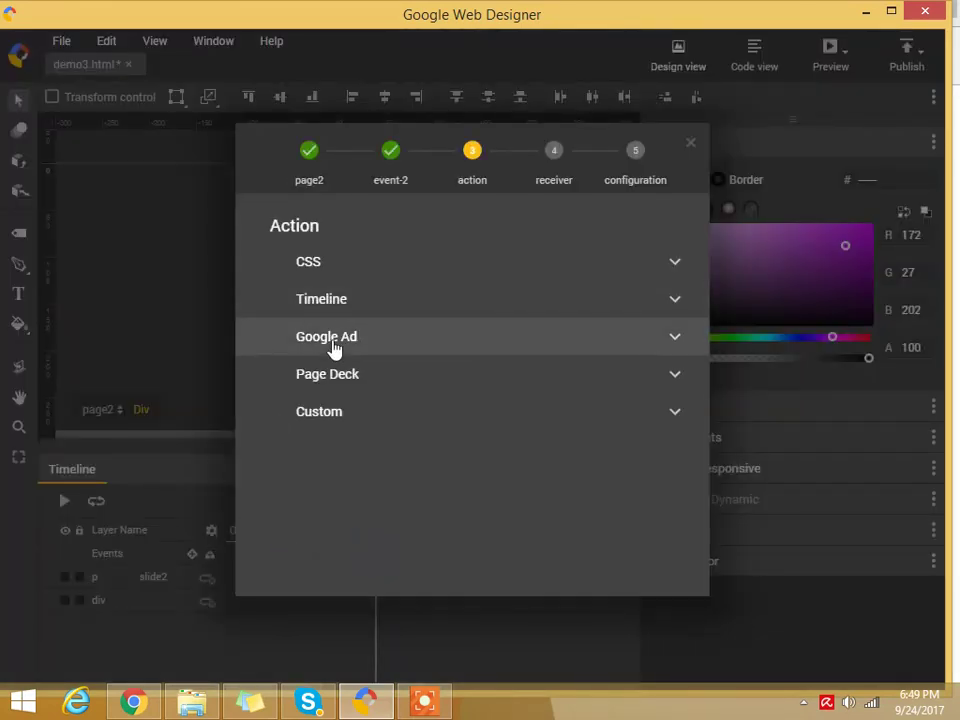
pyautogui.click(331, 342)
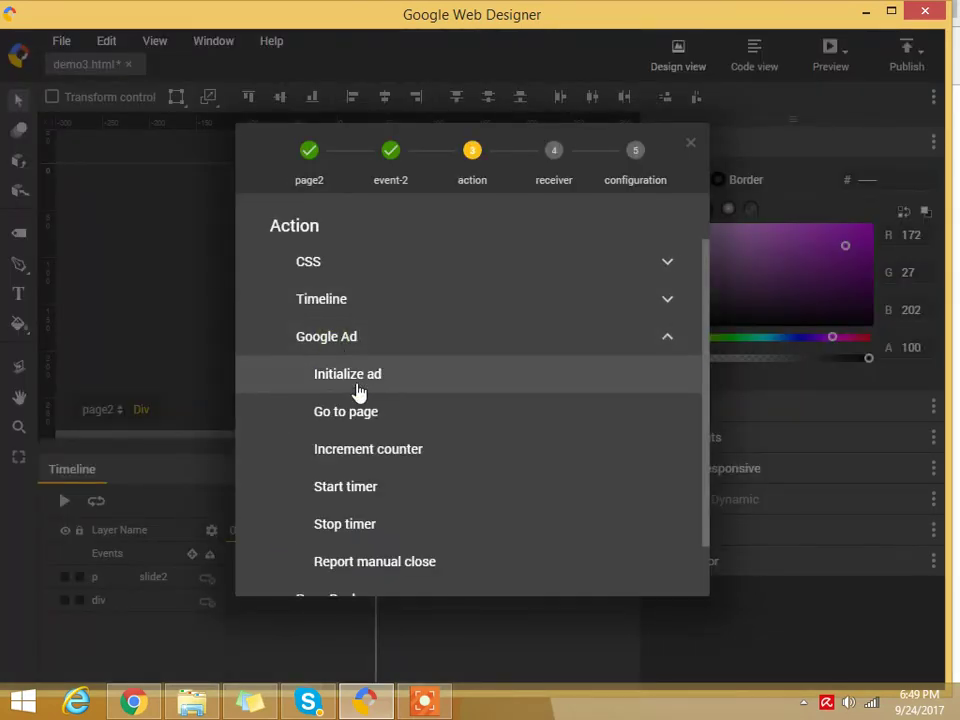
pyautogui.click(336, 413)
pyautogui.click(320, 270)
# Step: Configure the page2 event to go to page3 with a fade transition, and preview the banner in the browser
pyautogui.click(480, 260)
pyautogui.click(445, 314)
pyautogui.click(463, 292)
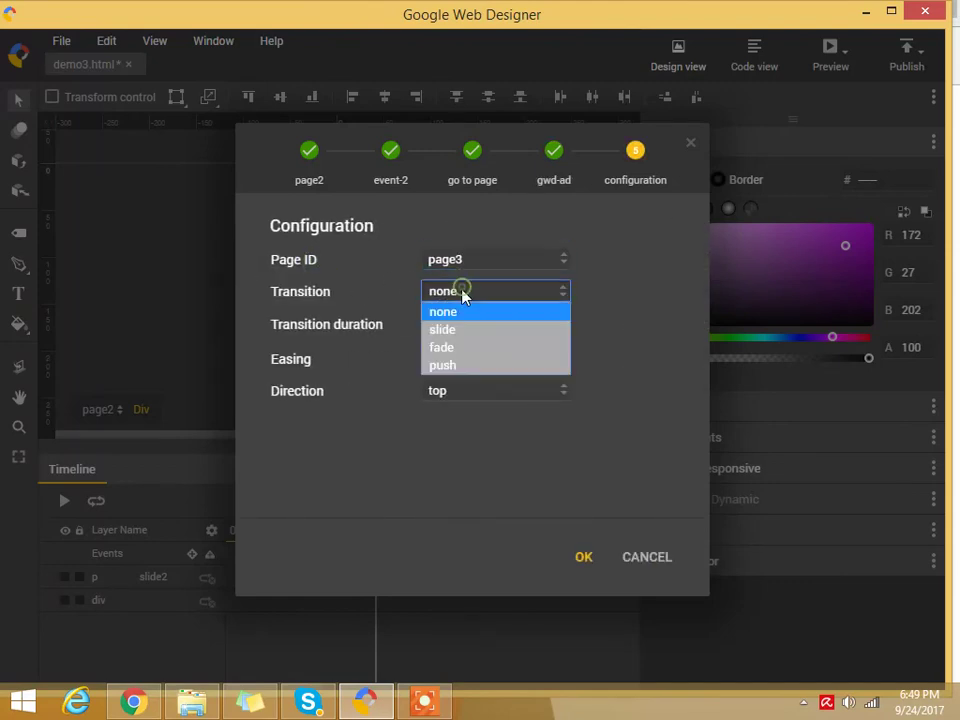
pyautogui.click(452, 355)
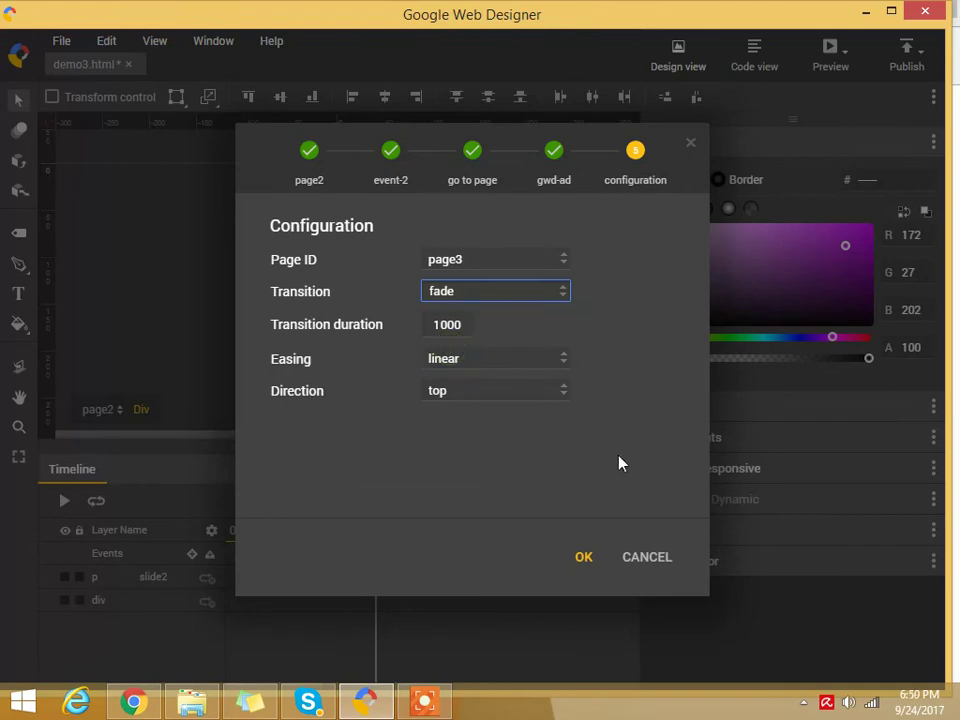
pyautogui.click(586, 563)
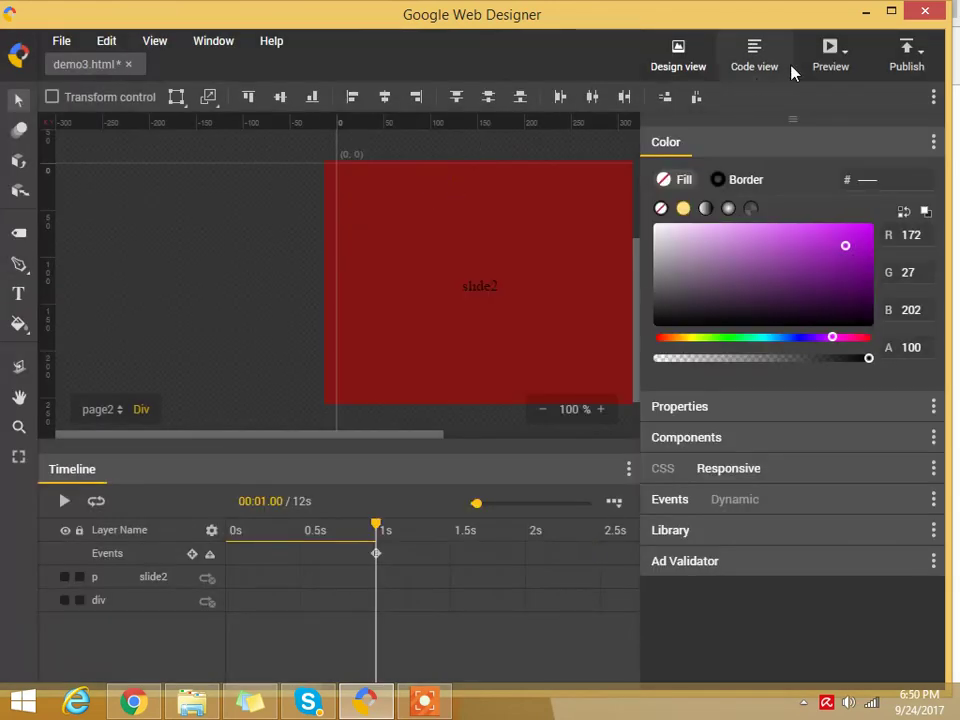
pyautogui.click(830, 50)
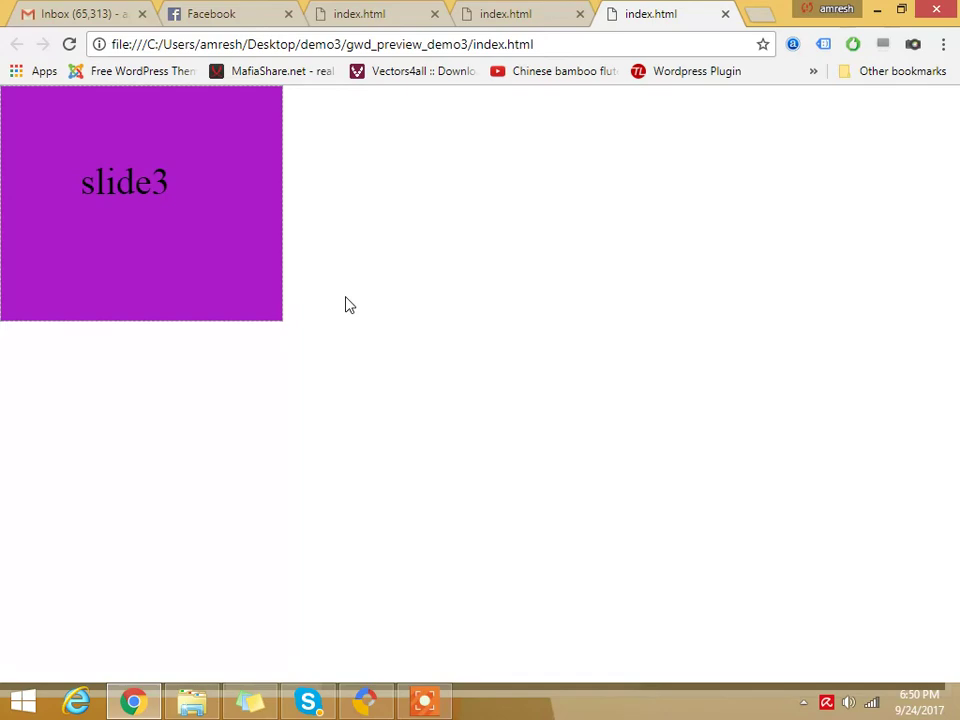
pyautogui.click(368, 702)
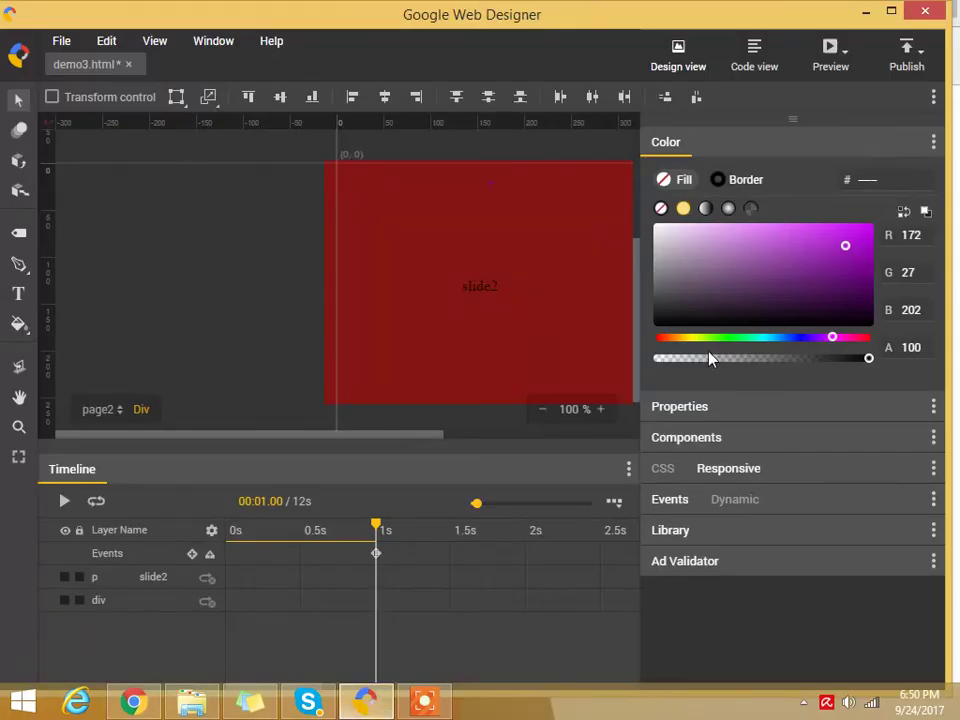
# Step: Add a timeline event at 1.1 s on page3 with the Google Ad "Go to page" action and gwd-ad as receiver
pyautogui.click(103, 410)
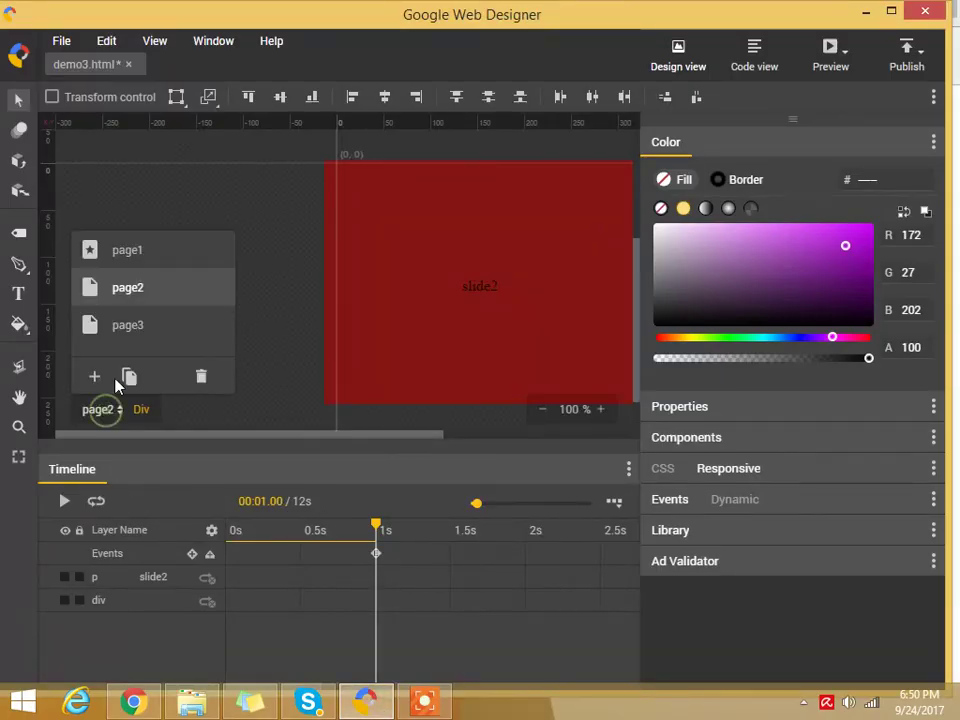
pyautogui.click(127, 325)
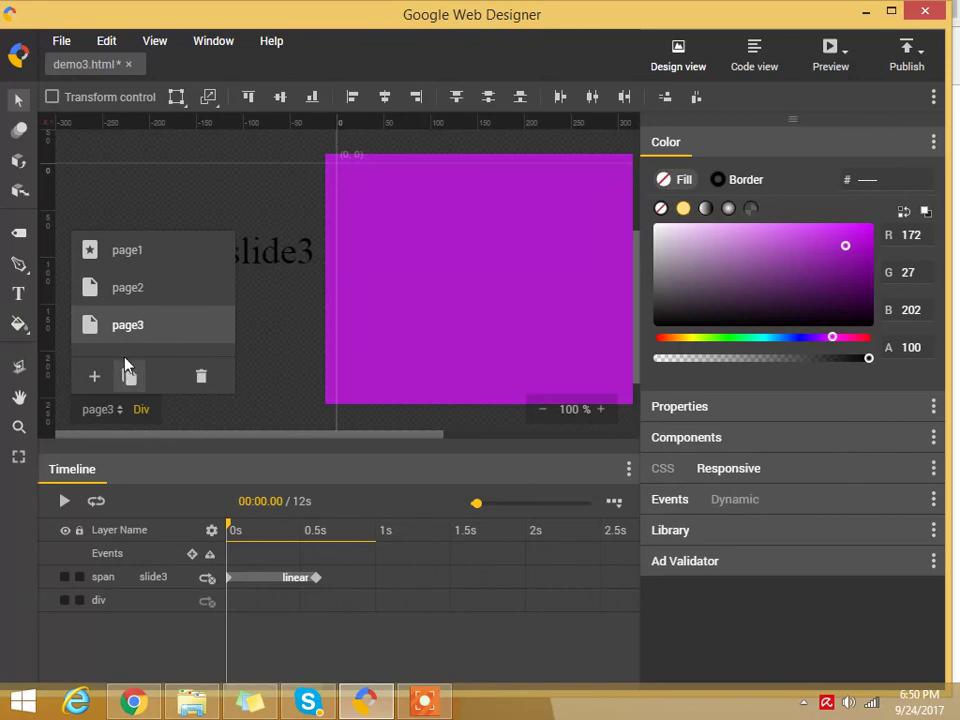
pyautogui.click(395, 553)
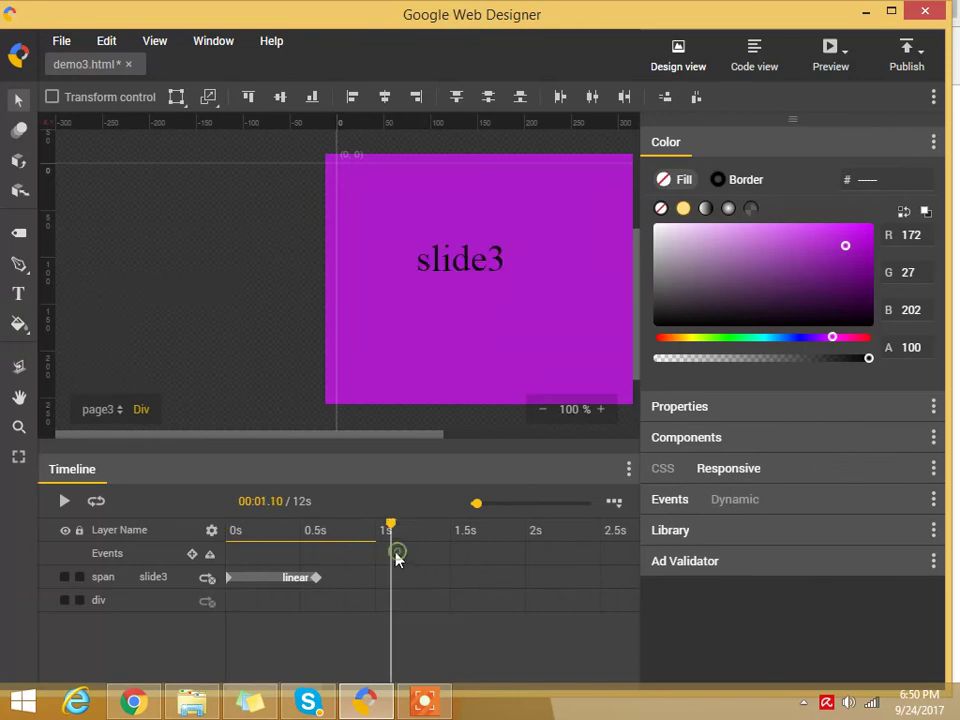
pyautogui.rightClick(396, 555)
pyautogui.click(421, 578)
pyautogui.doubleClick(389, 555)
pyautogui.click(312, 300)
pyautogui.click(325, 345)
pyautogui.click(323, 338)
pyautogui.click(334, 340)
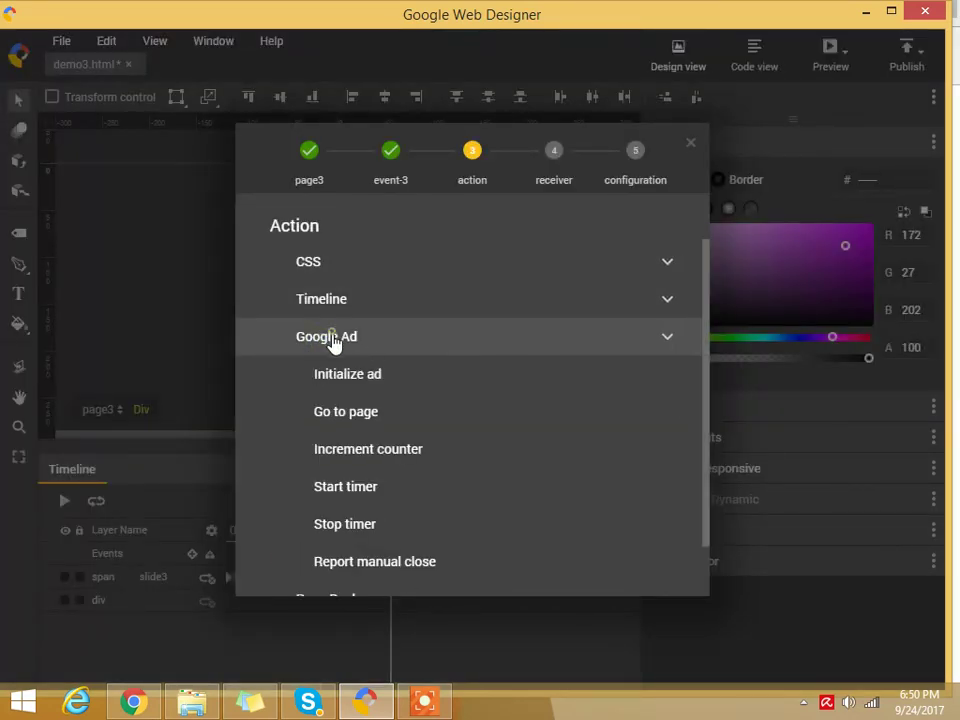
pyautogui.click(355, 411)
pyautogui.click(334, 264)
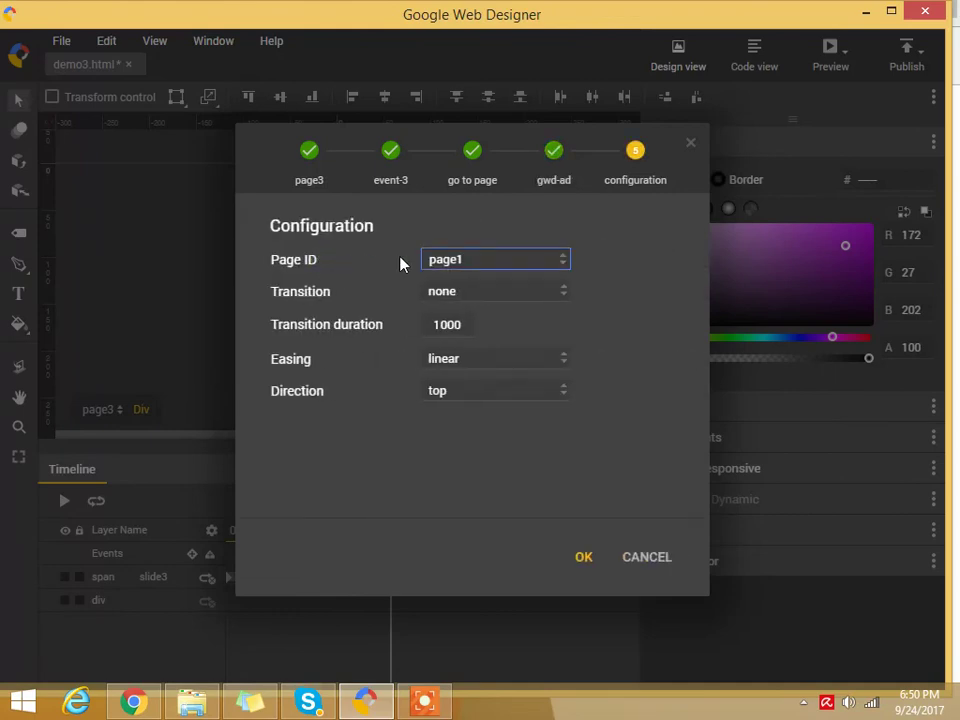
# Step: Configure the page3 event to go to page1 with a push transition, and preview the banner in the browser
pyautogui.click(455, 260)
pyautogui.click(448, 280)
pyautogui.click(485, 297)
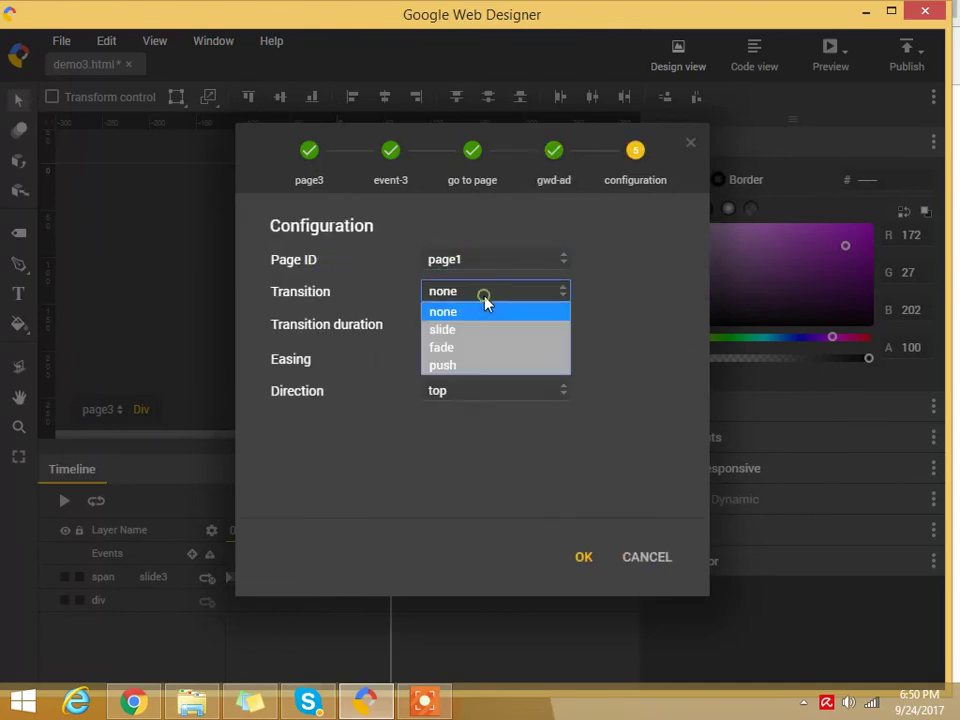
pyautogui.click(447, 368)
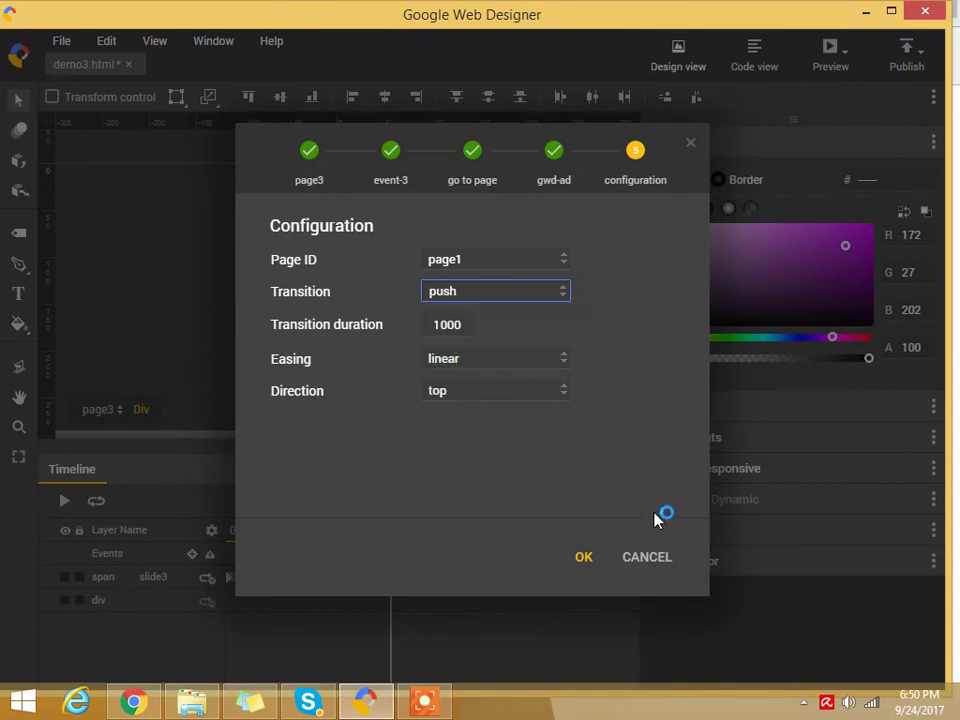
pyautogui.click(583, 557)
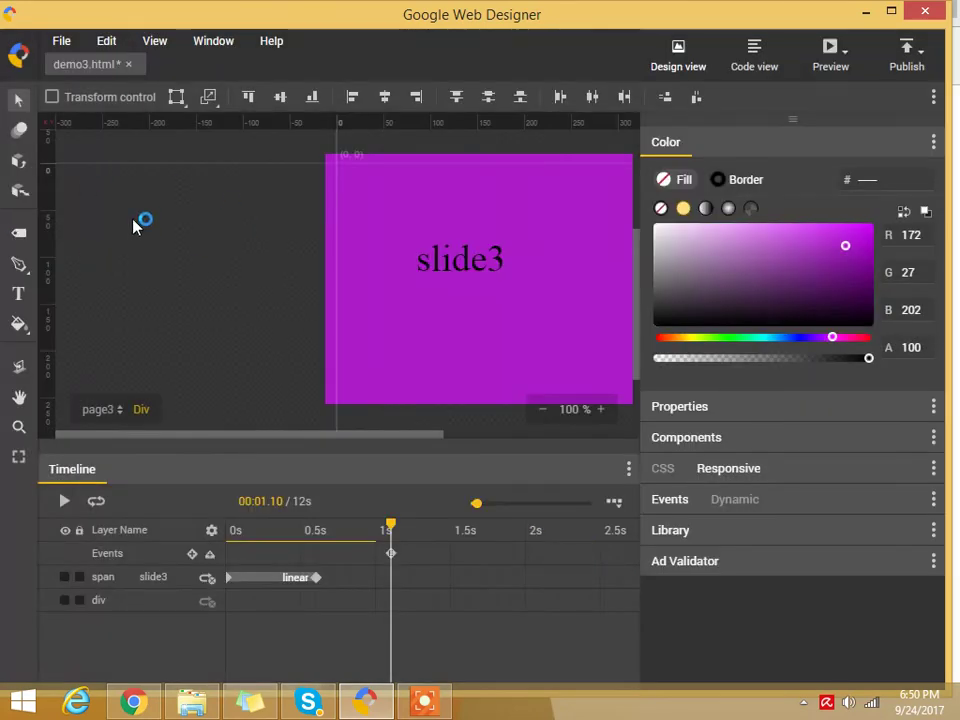
pyautogui.click(830, 48)
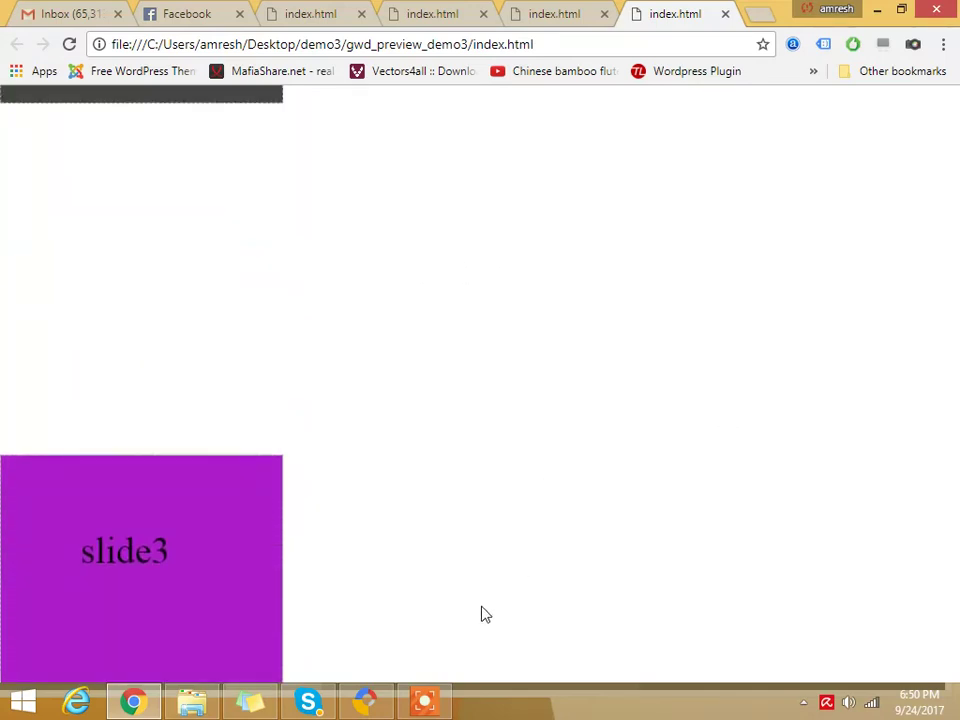
pyautogui.click(365, 703)
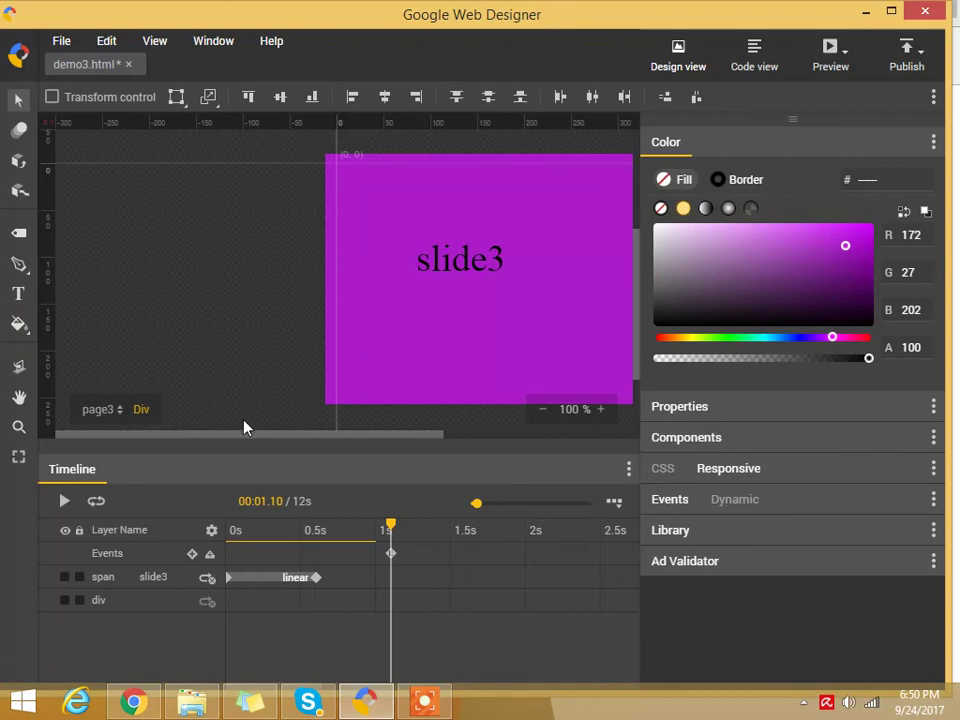
# Step: Switch to page2 and publish the banner locally as demo3.zip, keeping the offered publish settings
pyautogui.click(115, 420)
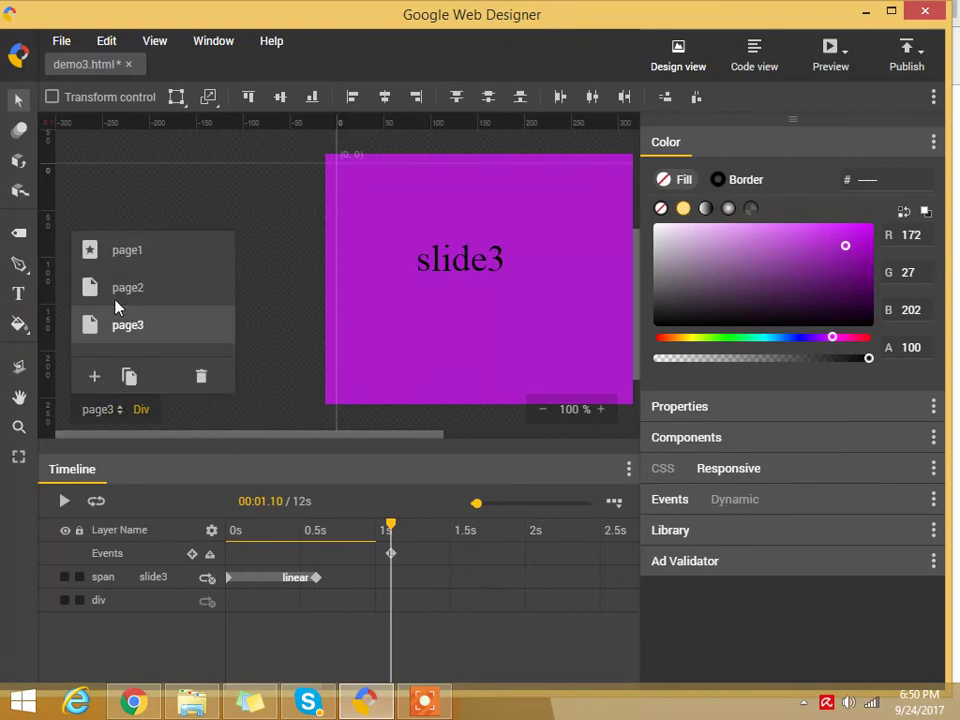
pyautogui.click(121, 287)
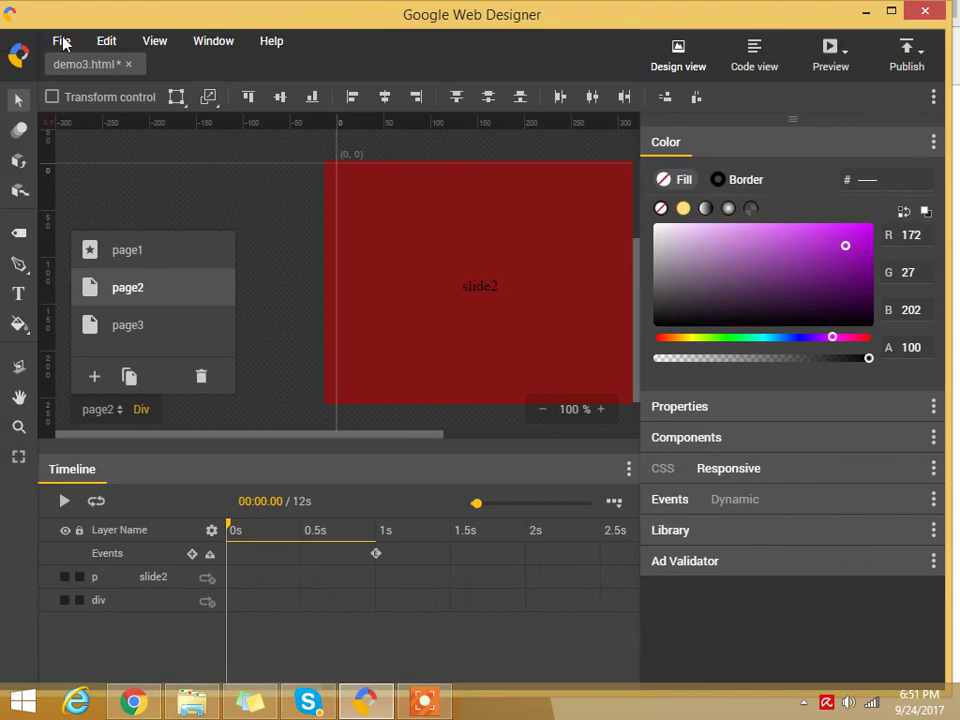
pyautogui.click(907, 58)
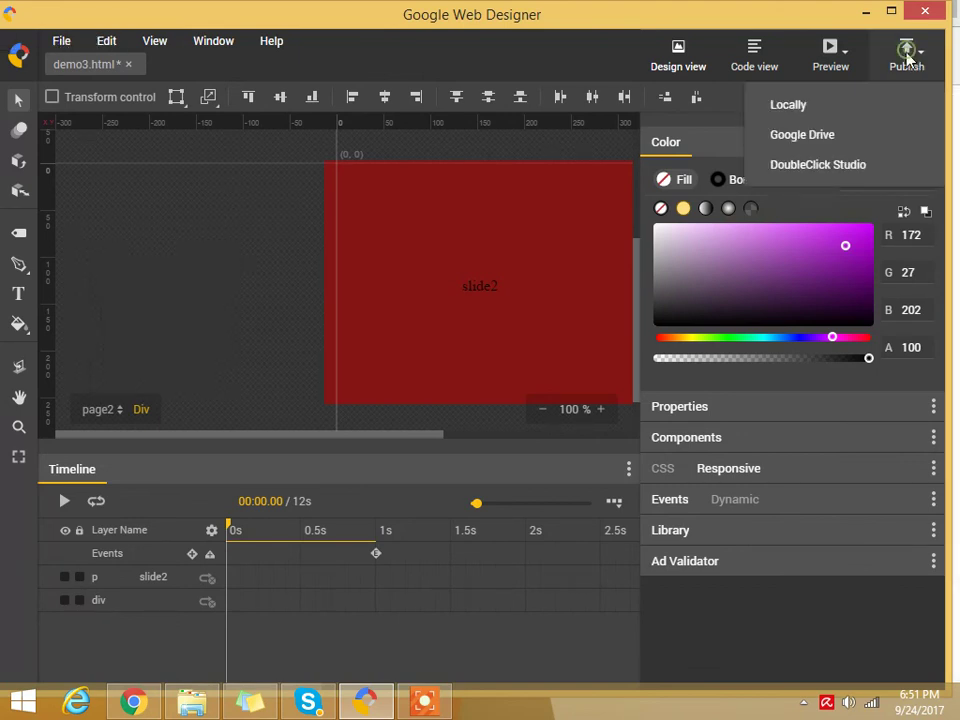
pyautogui.click(789, 106)
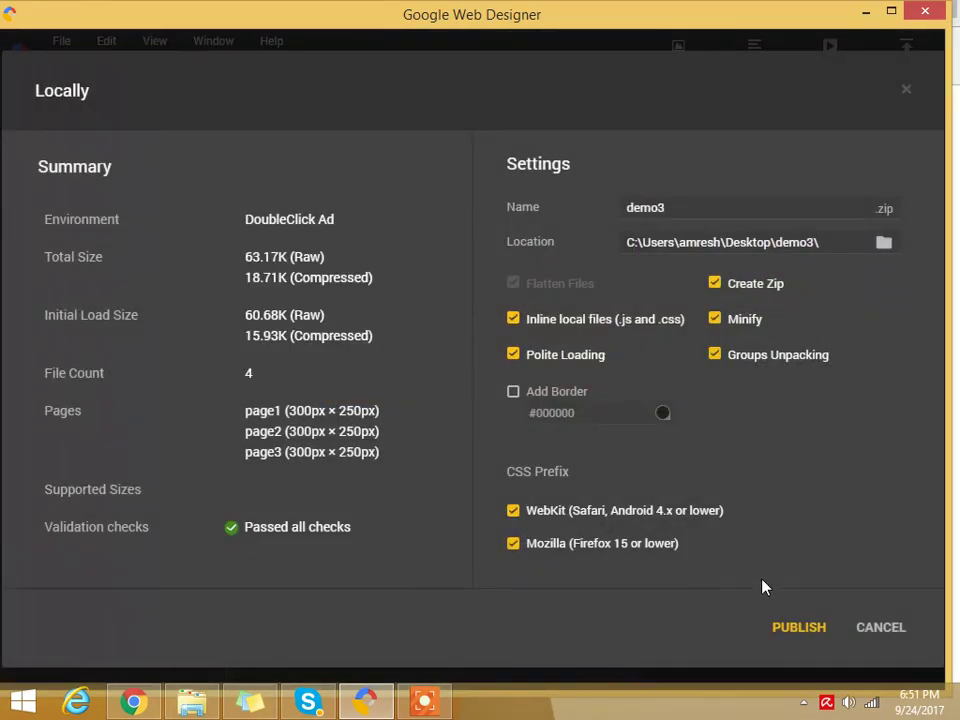
pyautogui.click(795, 628)
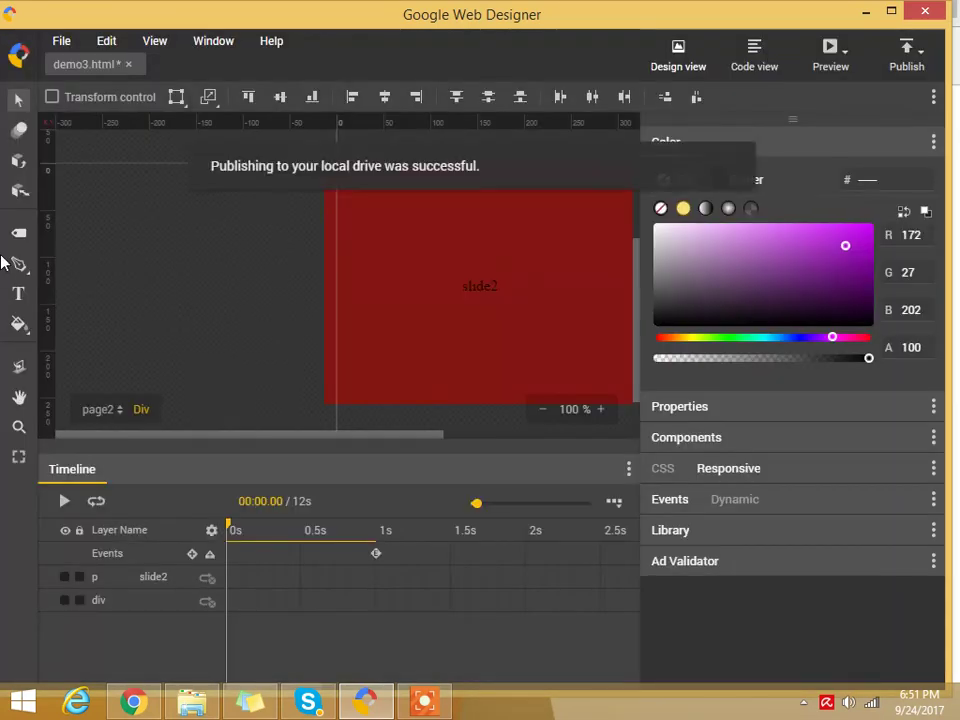